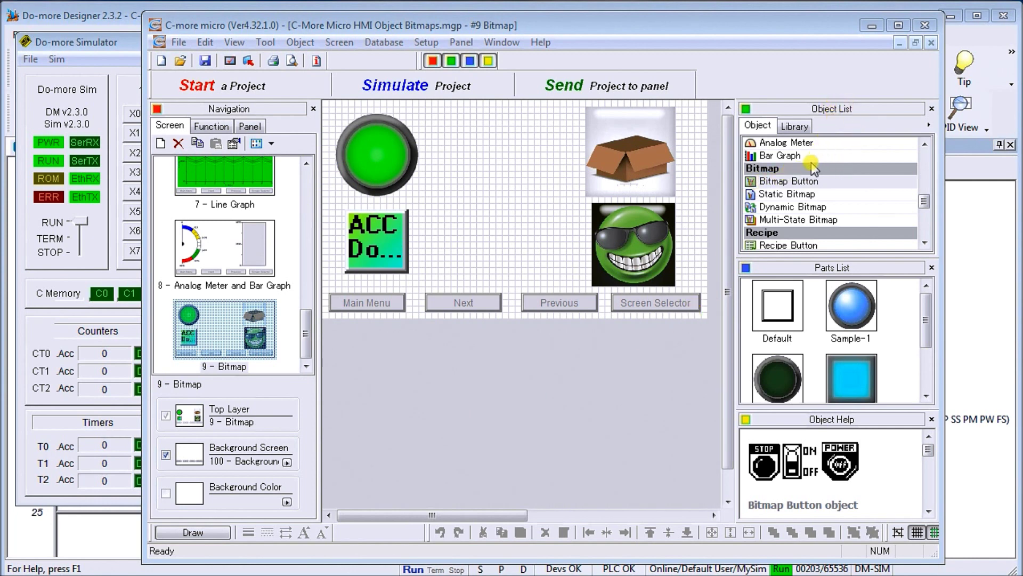
- Show the ready-made Bitmap Button parts in the Parts List
click(805, 181)
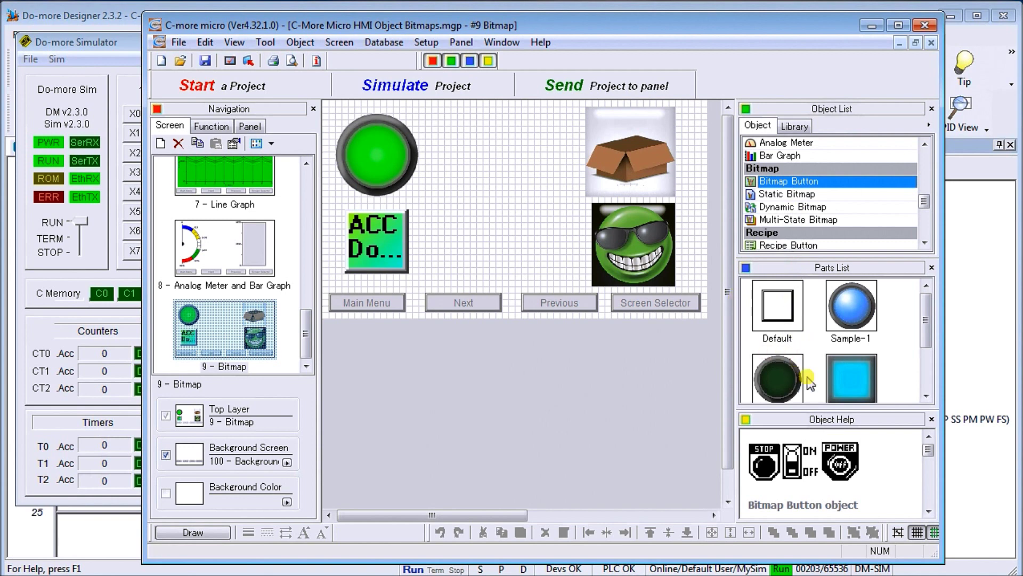
- Pick the Sample-2 round button part and open the green bitmap button's properties
drag(926, 320, 926, 353)
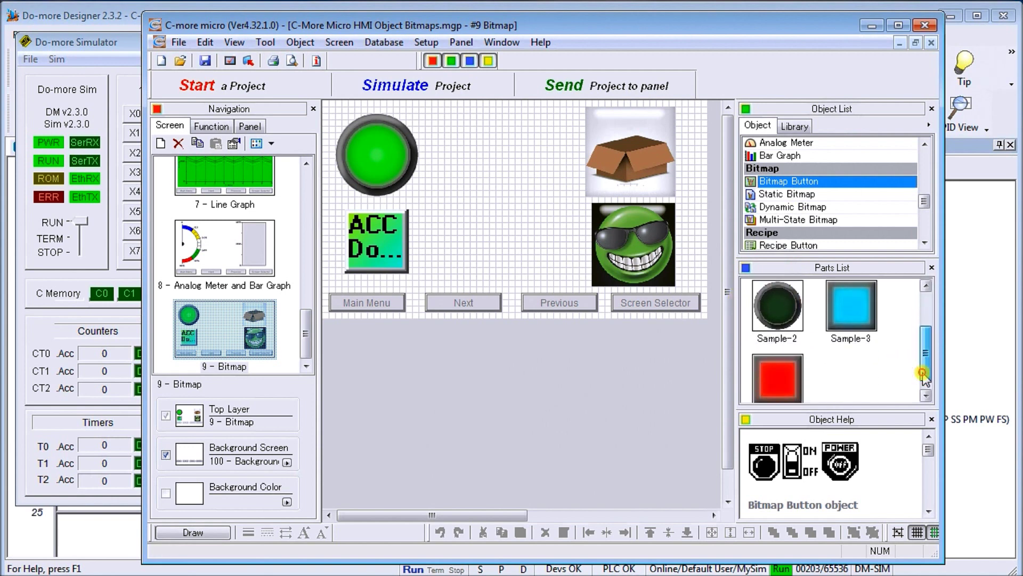
click(798, 326)
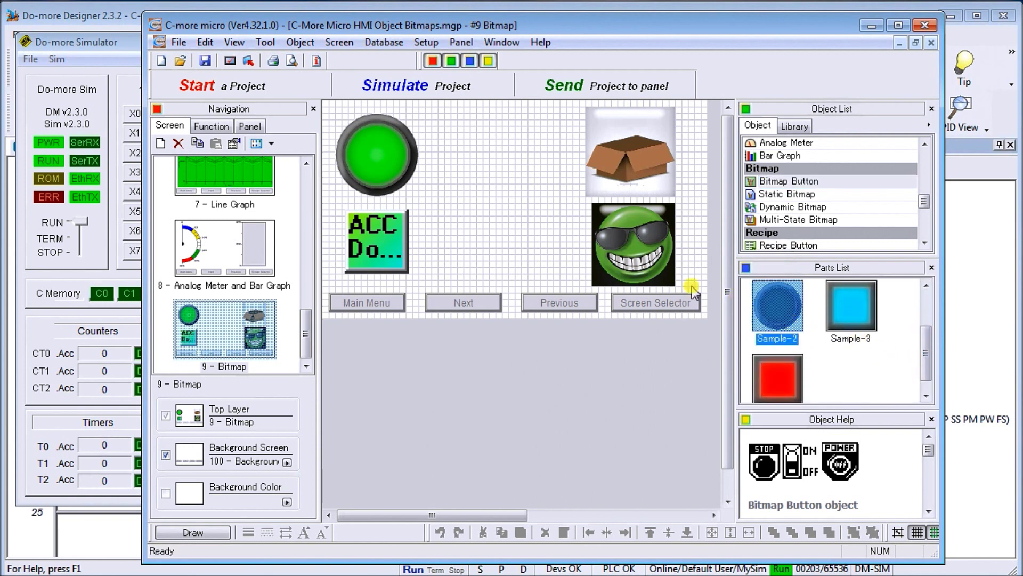
double_click(388, 161)
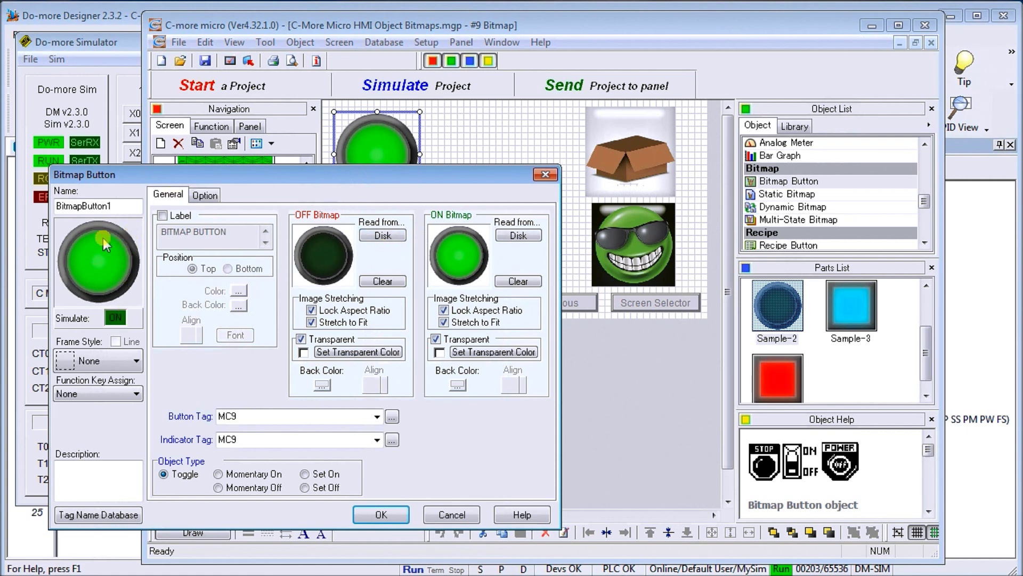
- Preview the button's off and on states, then bring up the button tag's Tag Name Database
click(116, 319)
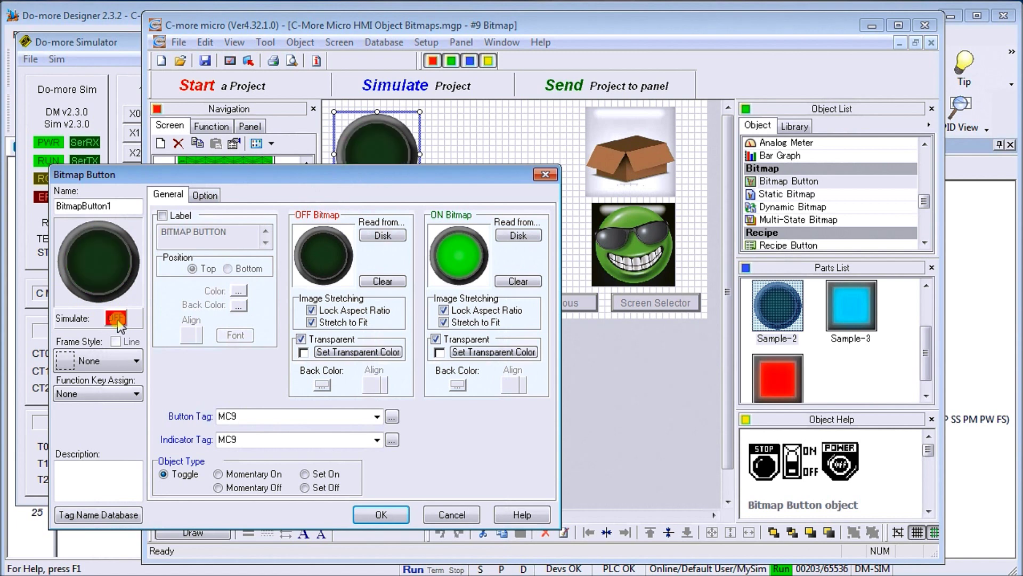
click(118, 319)
click(117, 319)
click(118, 319)
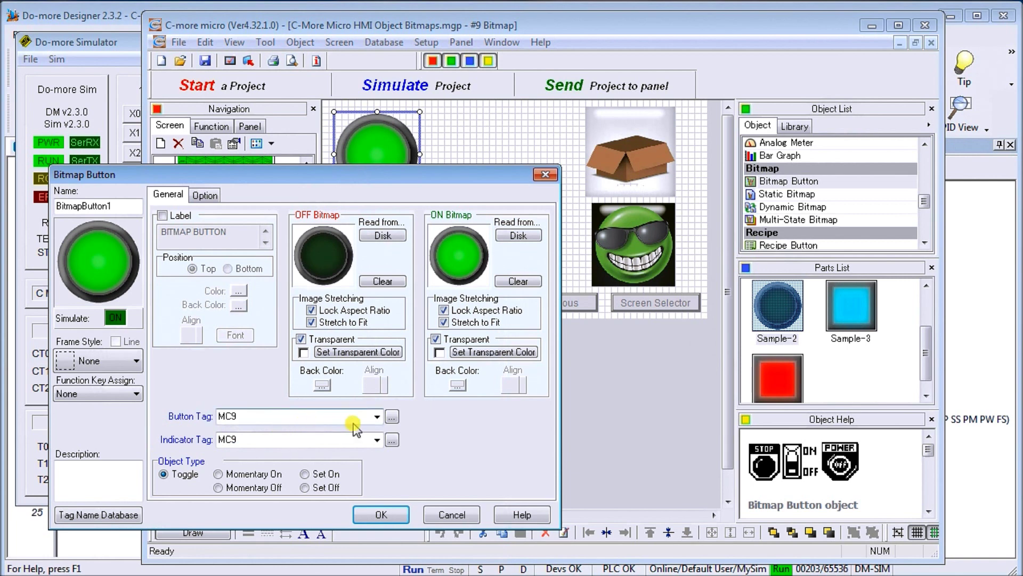
click(390, 419)
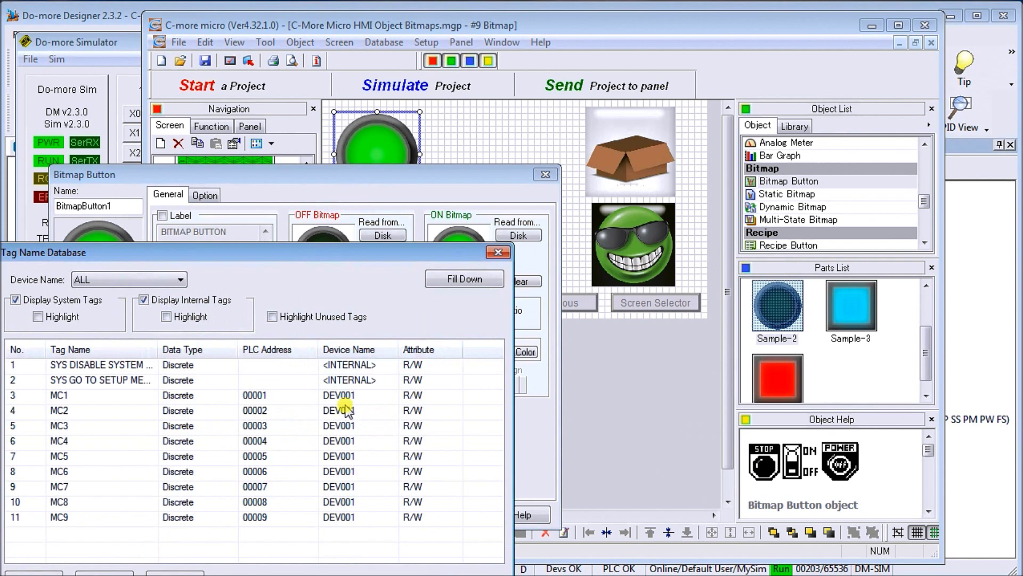
- Select MC9 in the Tag Name Database and close it, keeping MC9 as the button tag
click(80, 517)
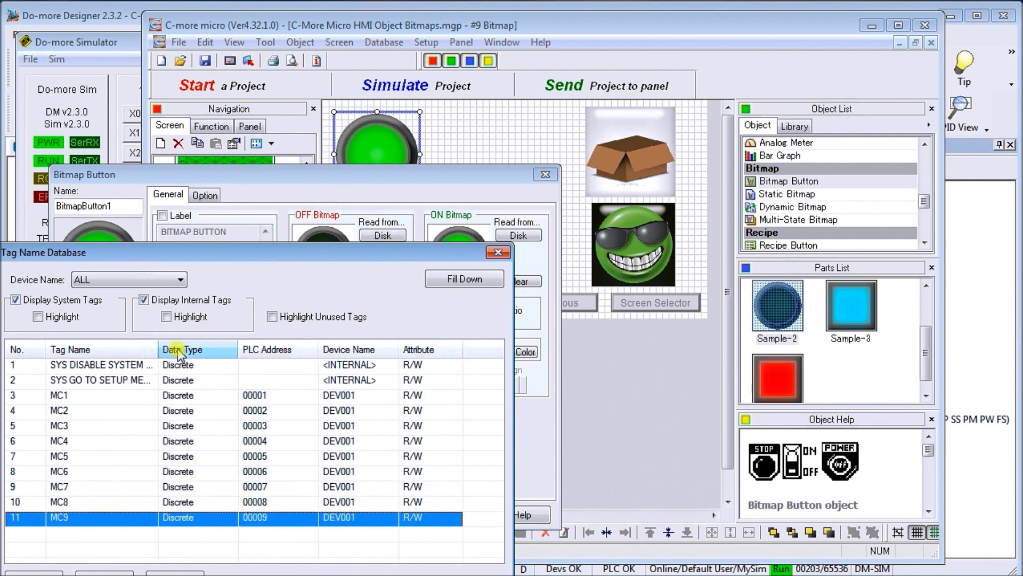
drag(210, 252, 234, 204)
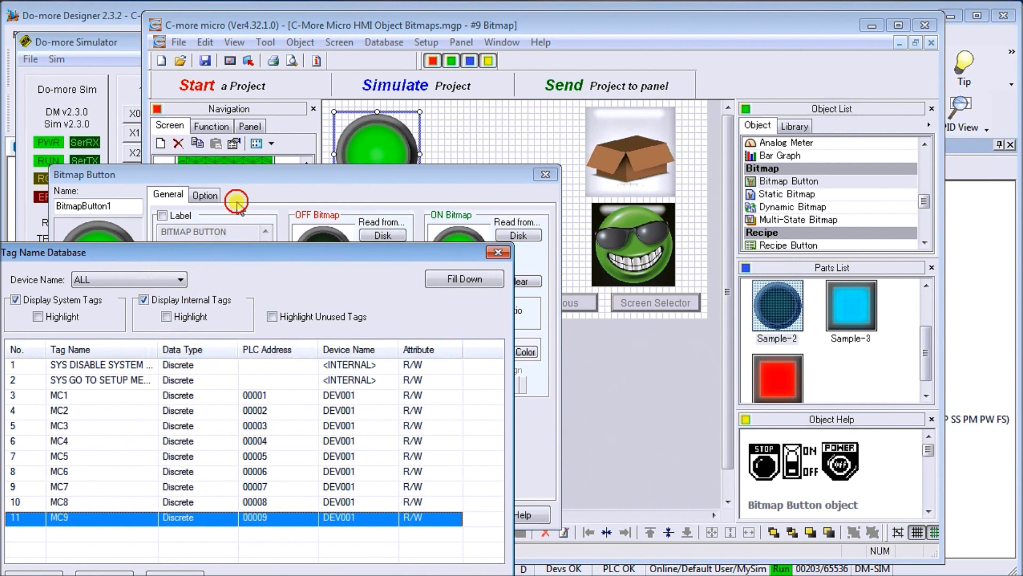
click(415, 555)
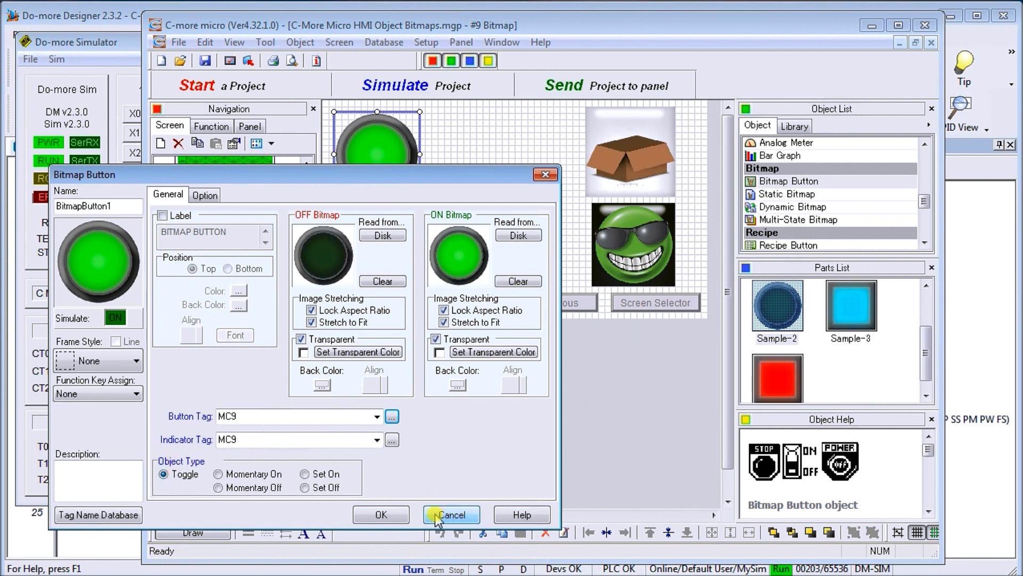
- Cancel the bitmap button settings and select the Static Bitmap object type
click(381, 515)
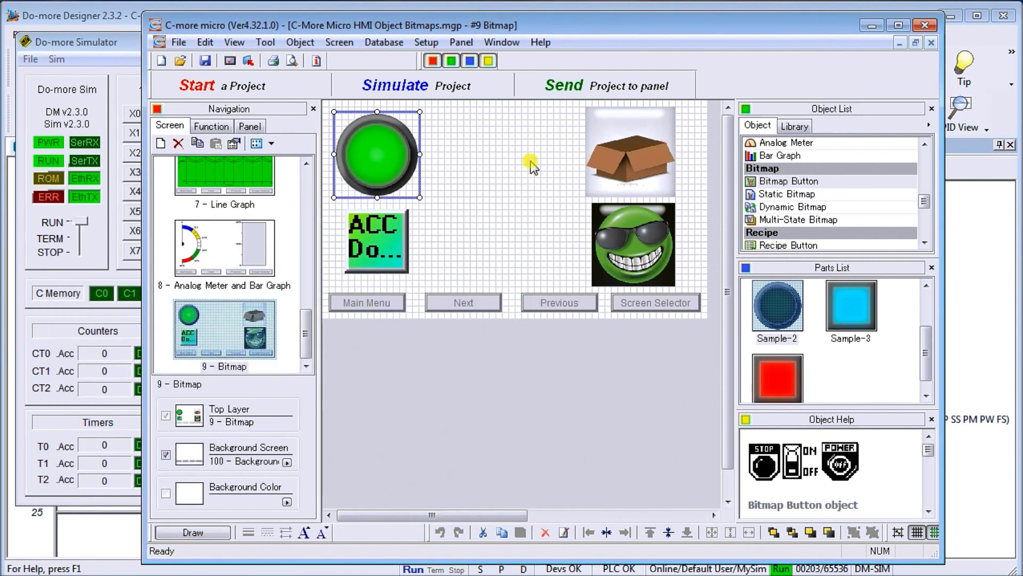
click(764, 196)
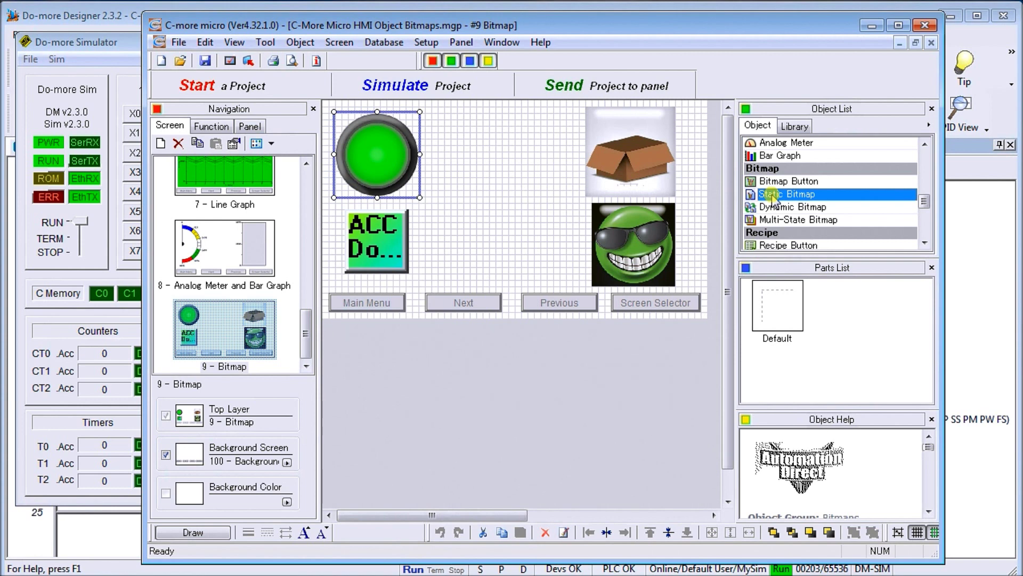
- Turn off Stretch to Fit and Lock Aspect Ratio on the ACC bitmap, then resize it freely
click(376, 243)
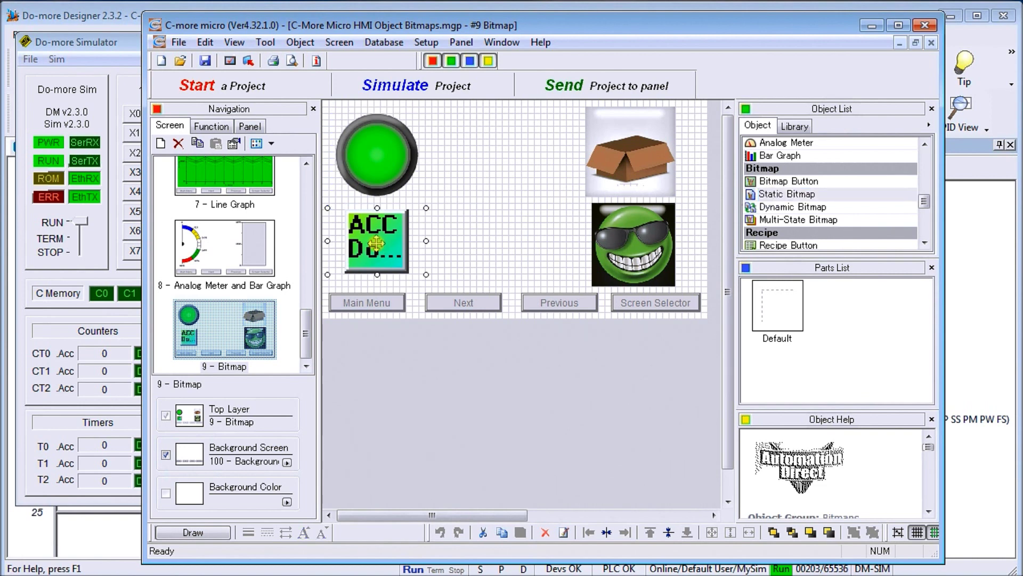
double_click(376, 243)
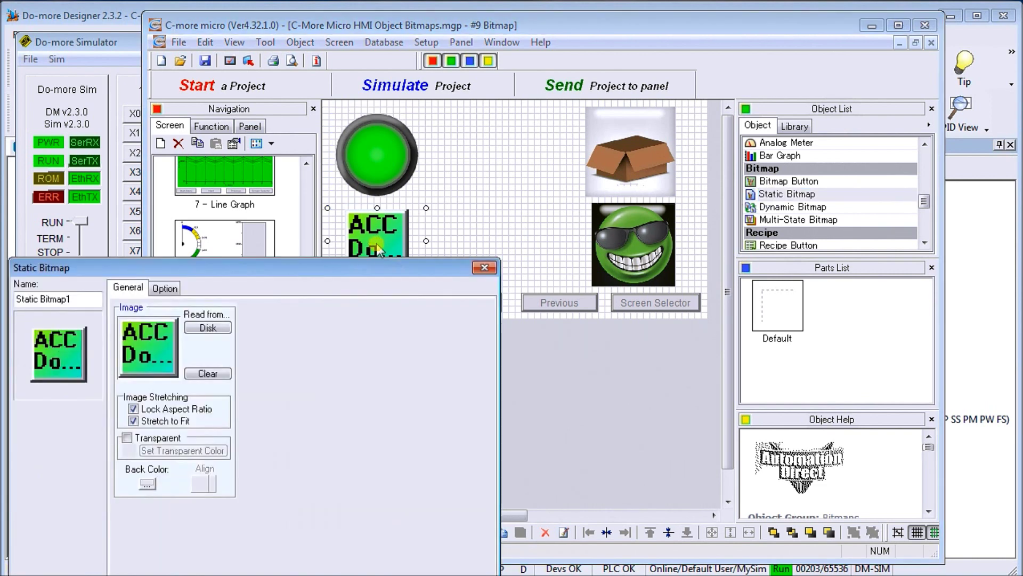
drag(222, 272, 226, 194)
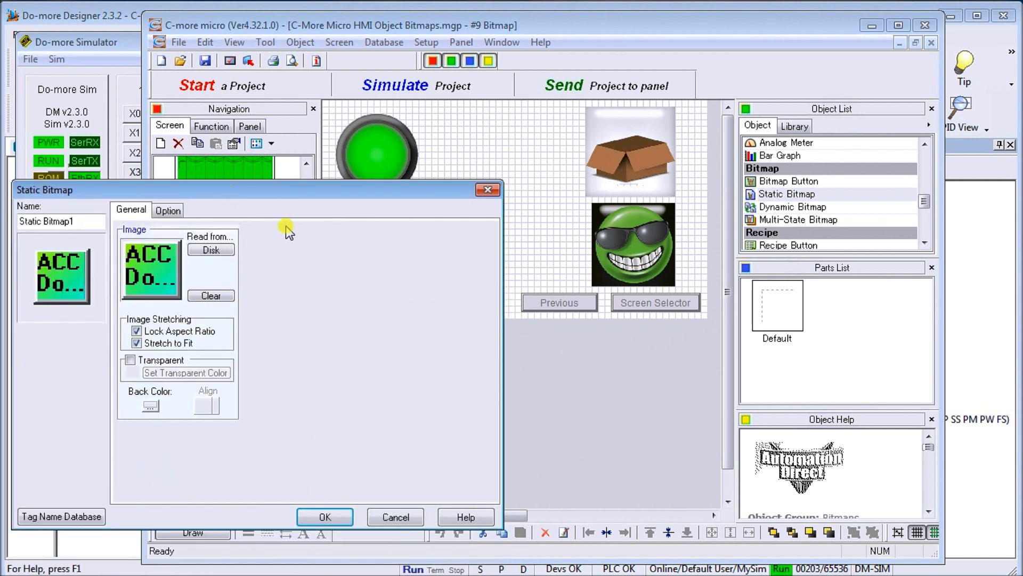
click(155, 342)
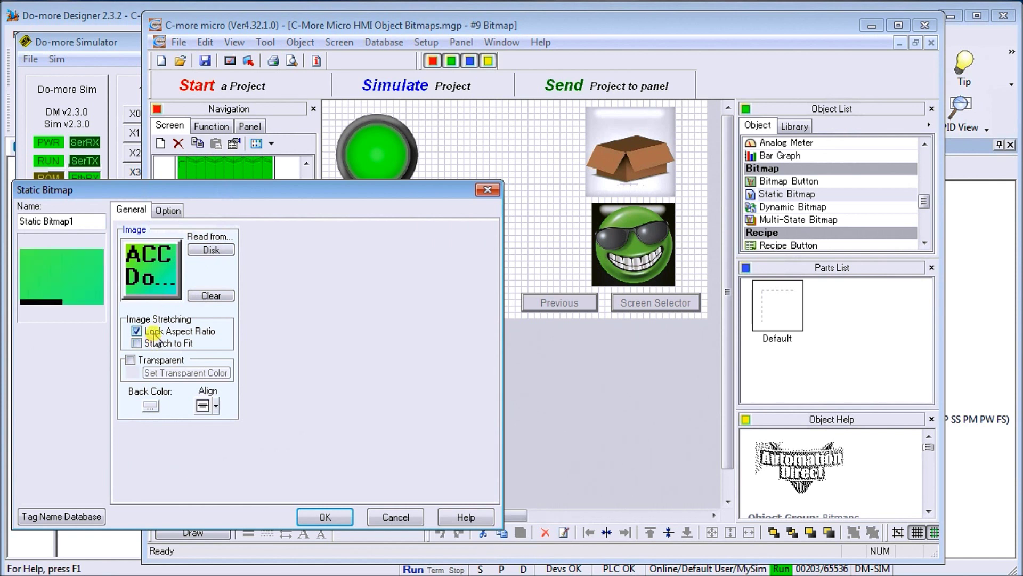
click(154, 332)
click(326, 516)
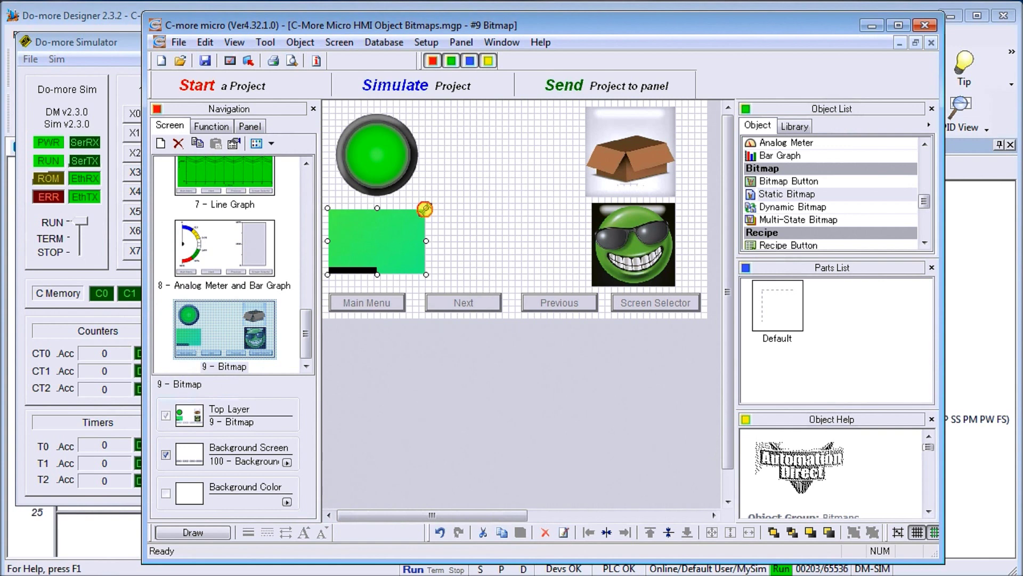
mouse_move(426, 209)
mouse_down()
mouse_move(658, 114)
mouse_move(578, 140)
mouse_move(485, 190)
mouse_move(420, 201)
mouse_up()
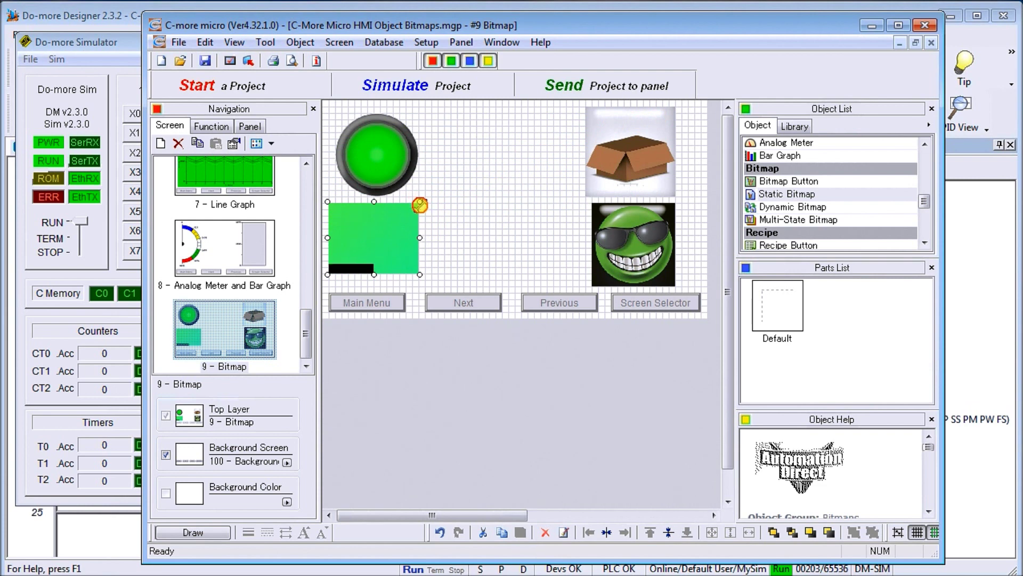
- Re-enable Stretch to Fit and Lock Aspect Ratio on the ACC bitmap so it scales proportionally
double_click(393, 235)
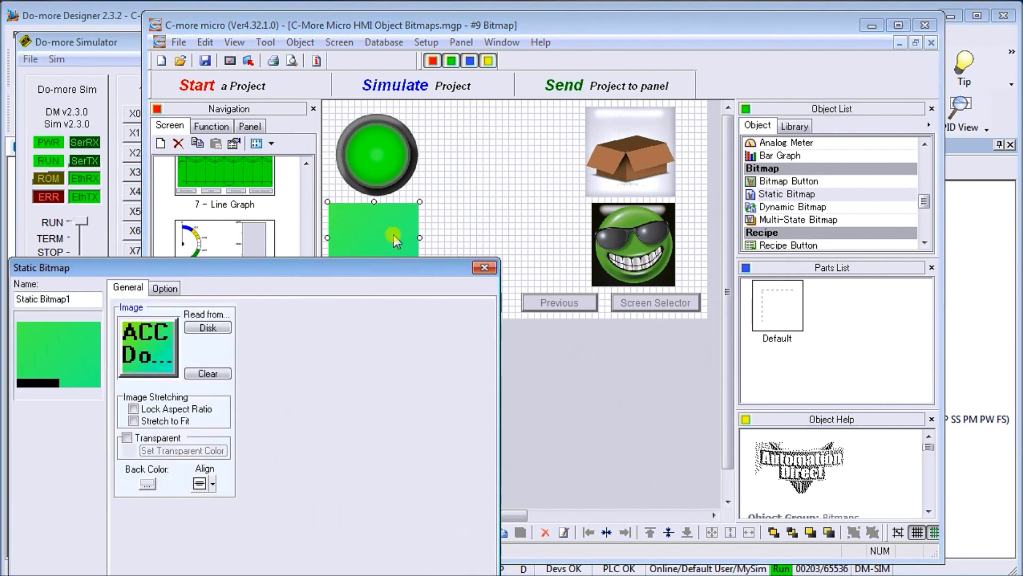
click(133, 420)
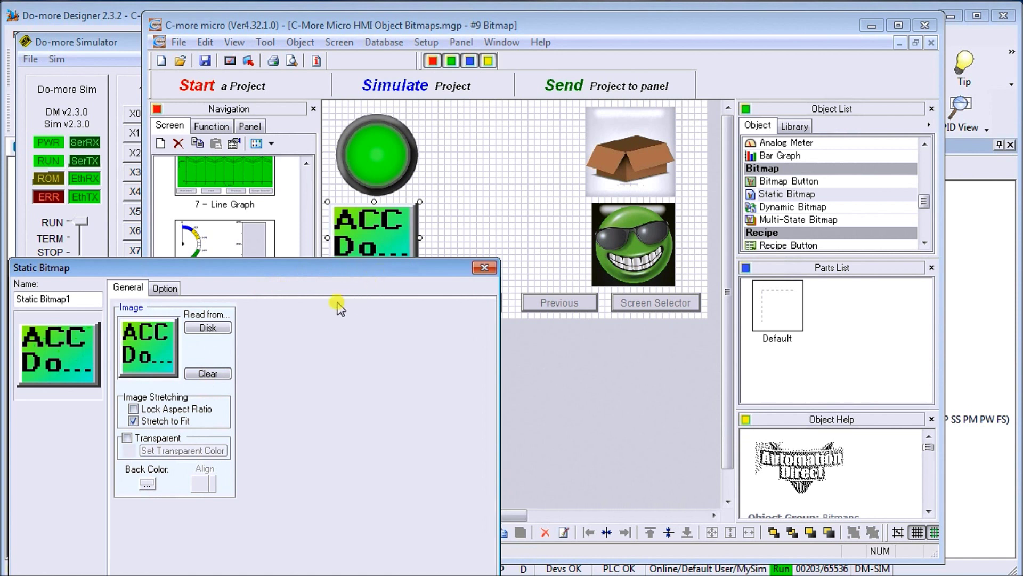
click(161, 410)
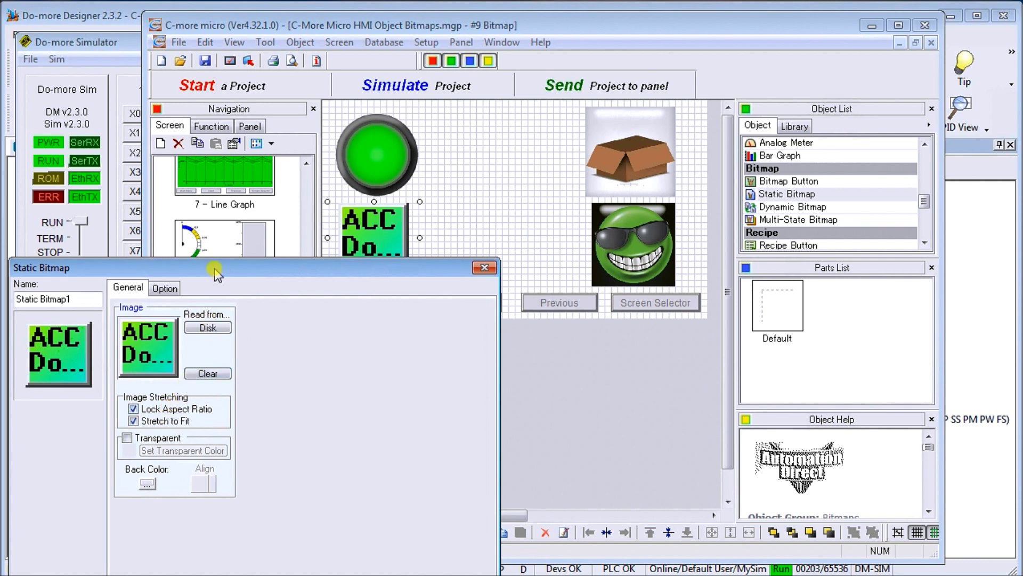
drag(226, 272, 238, 206)
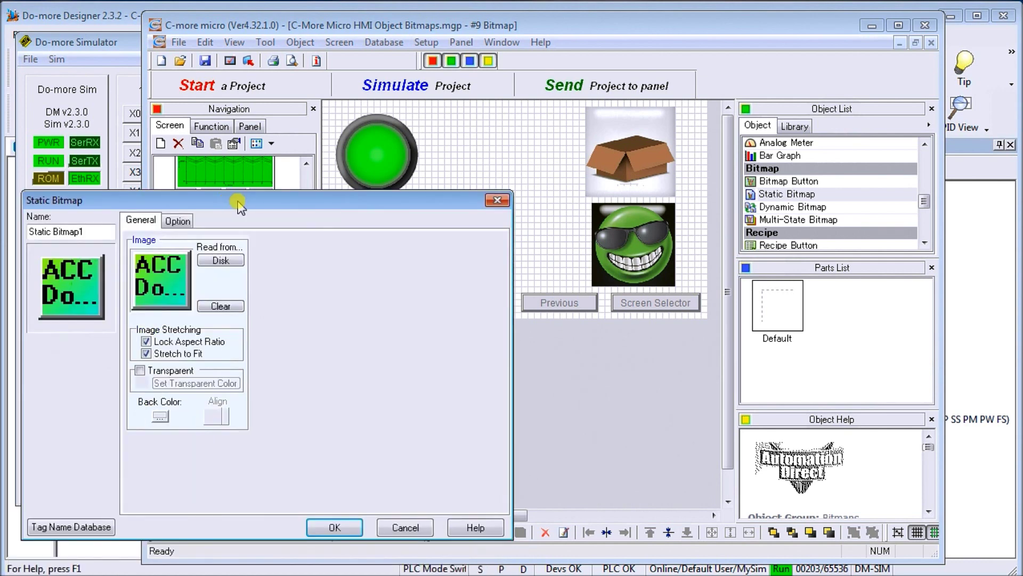
click(336, 527)
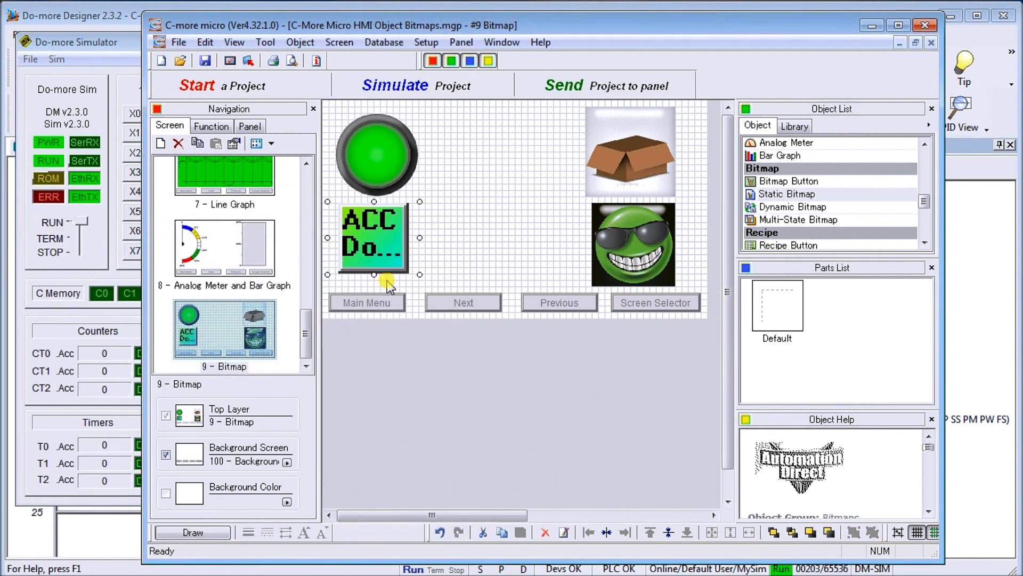
- Make the ACC bitmap slightly taller, then switch to screen 8 – Analog Meter and Bar Graph
drag(372, 274, 375, 278)
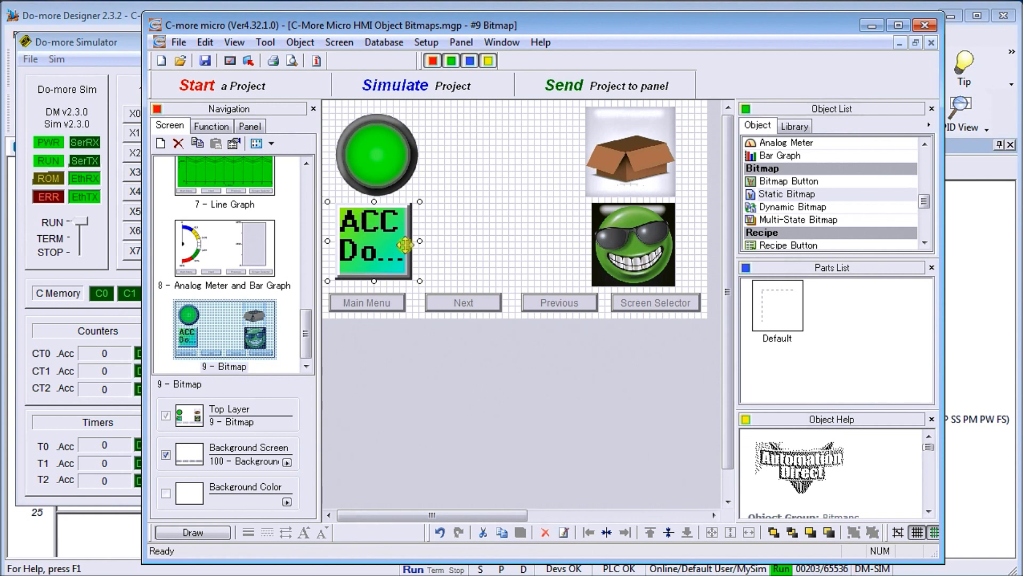
click(224, 258)
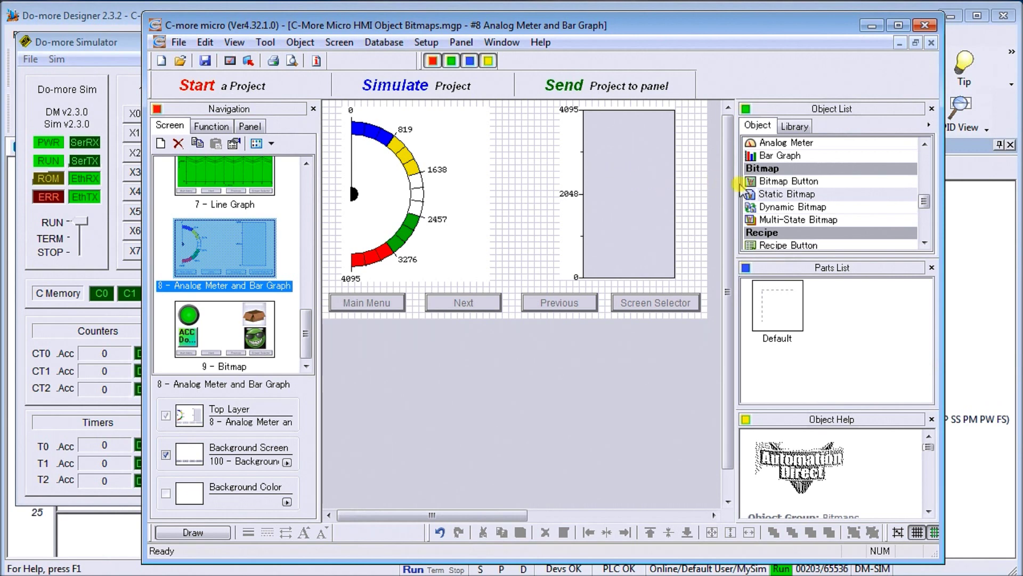
- Place a static bitmap on screen 8 loaded with gas-container.bmp, with locked aspect ratio
click(770, 196)
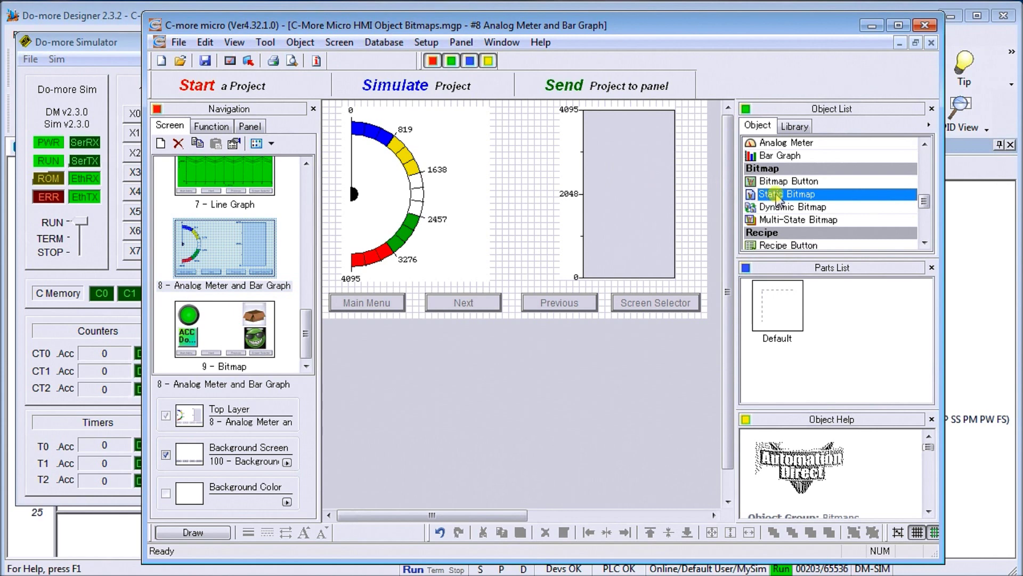
double_click(775, 197)
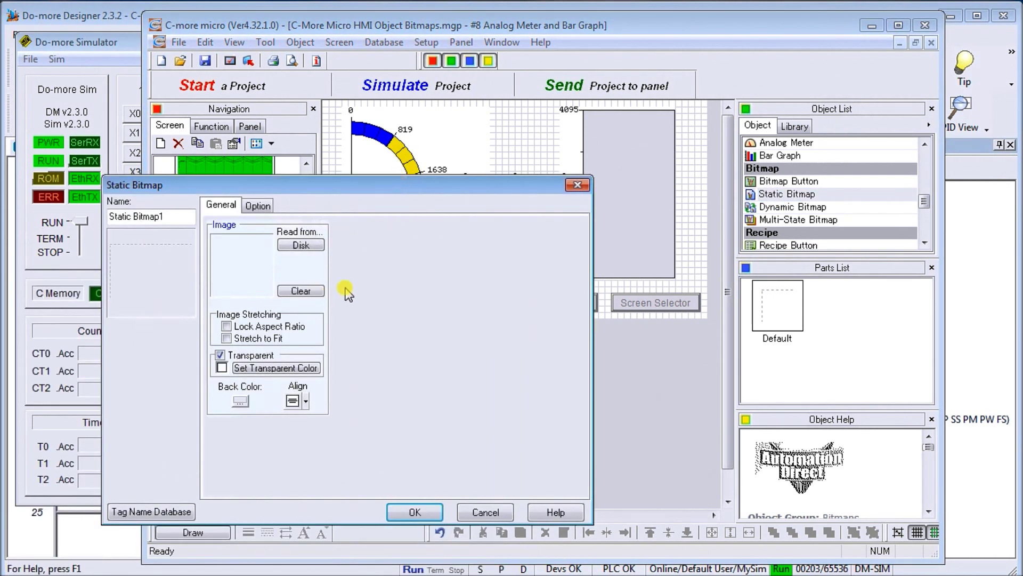
click(301, 245)
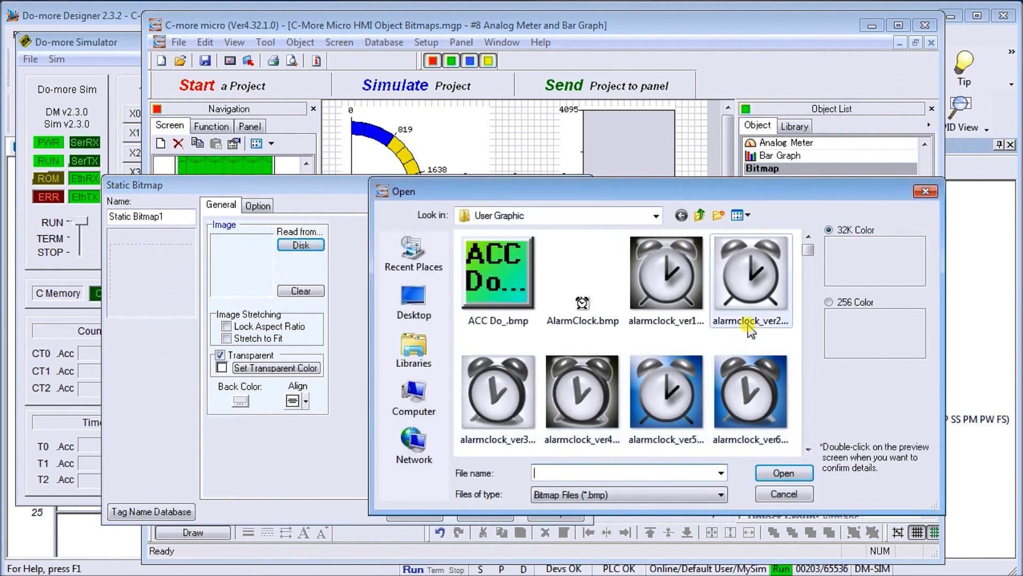
drag(807, 257, 821, 368)
click(753, 363)
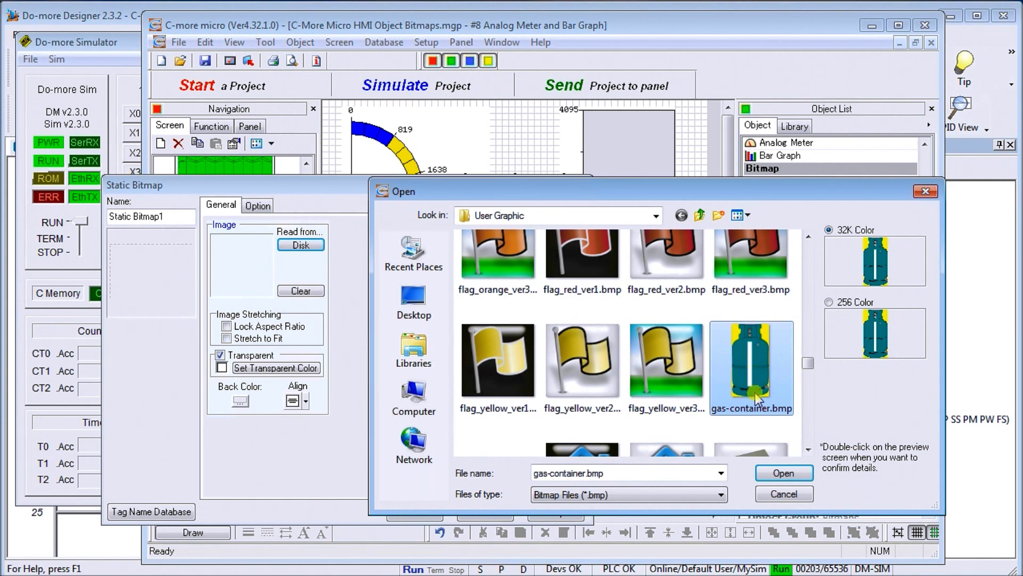
click(781, 473)
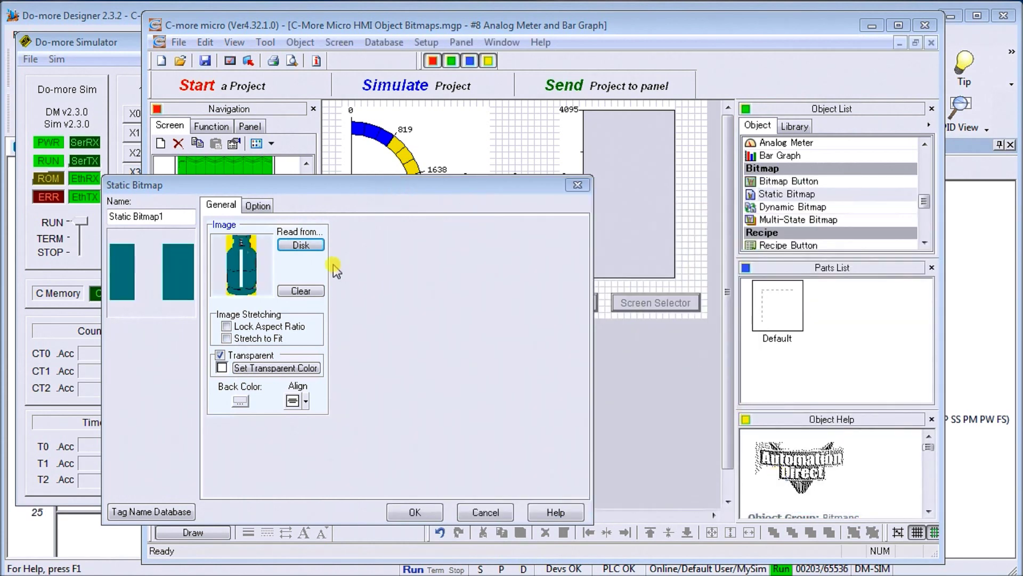
click(228, 326)
- Enable Stretch to Fit for the gas-container image and apply the static bitmap settings
click(228, 339)
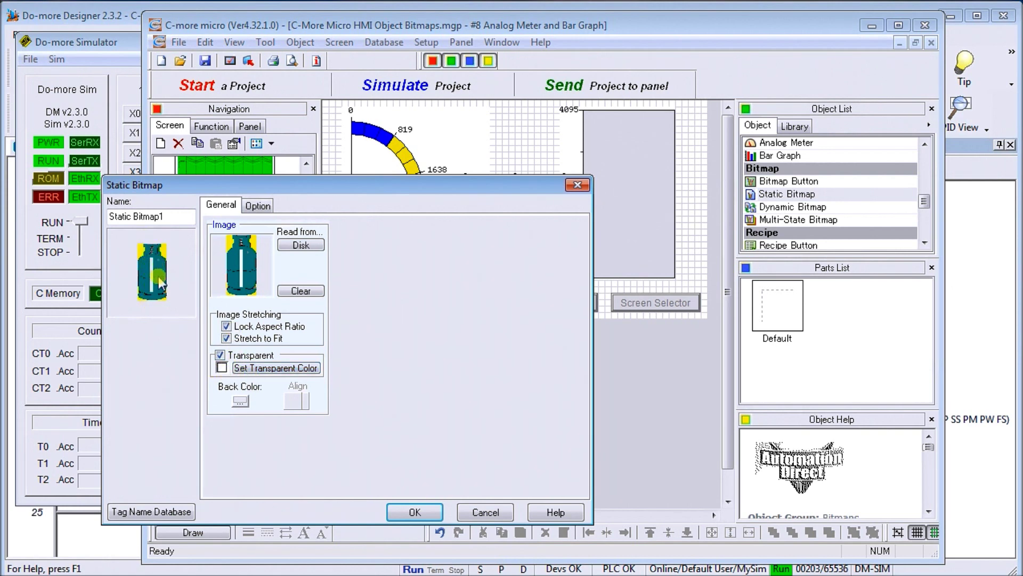
click(426, 512)
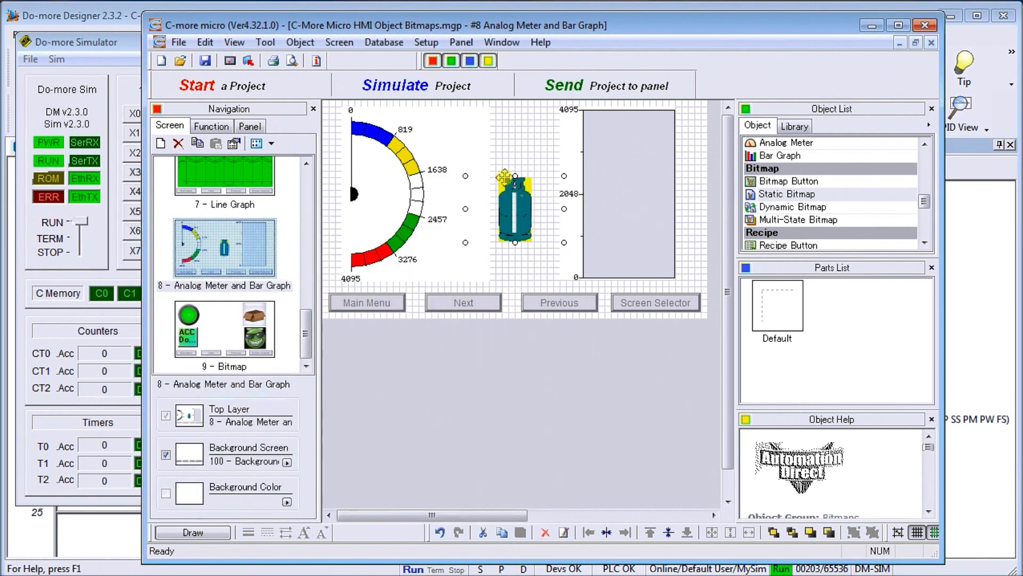
- Enlarge the gas cylinder and move it left over the bar graph, then switch to screen 9 – Bitmap
drag(564, 176, 852, 113)
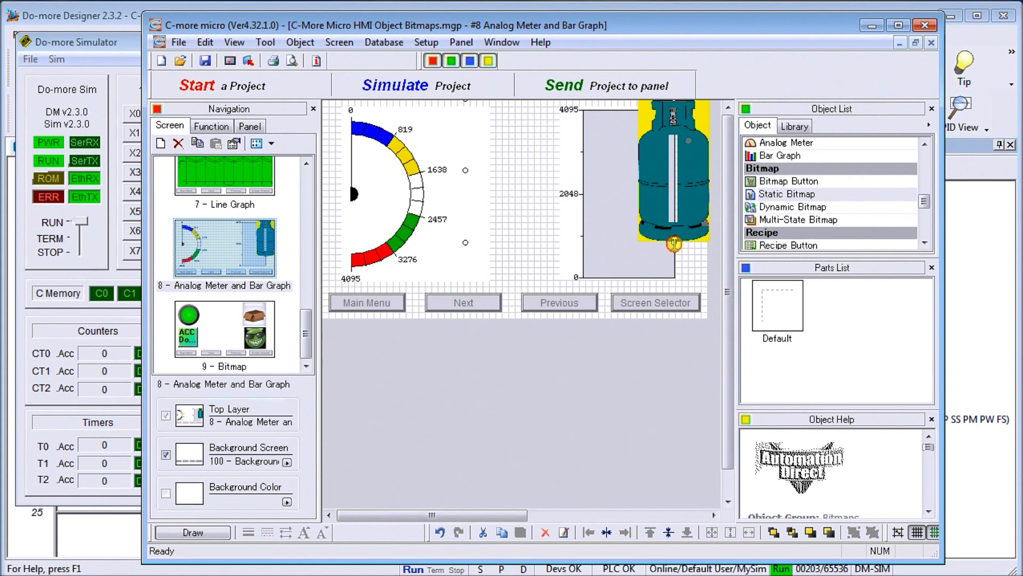
drag(675, 243, 676, 287)
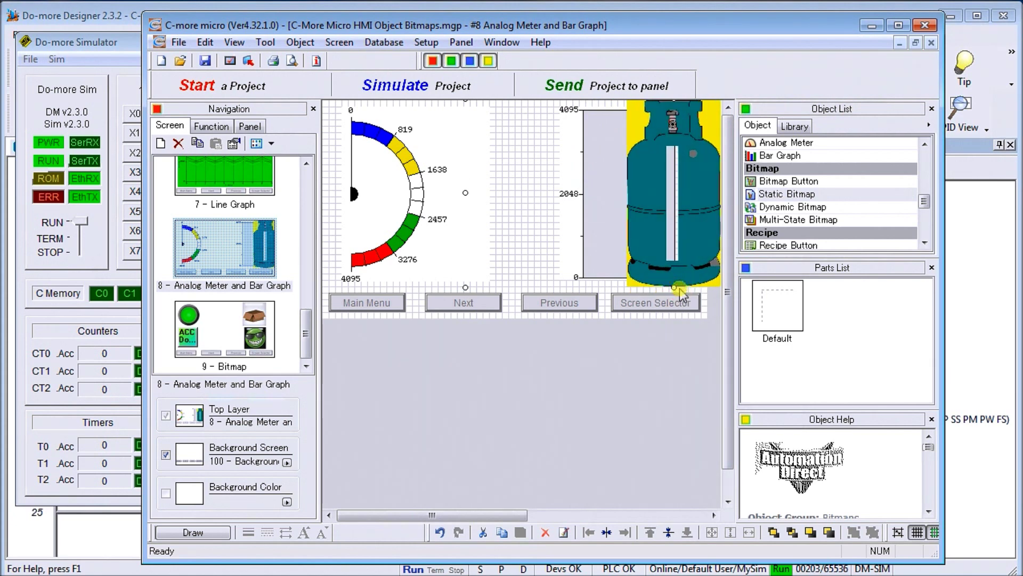
drag(672, 228, 629, 228)
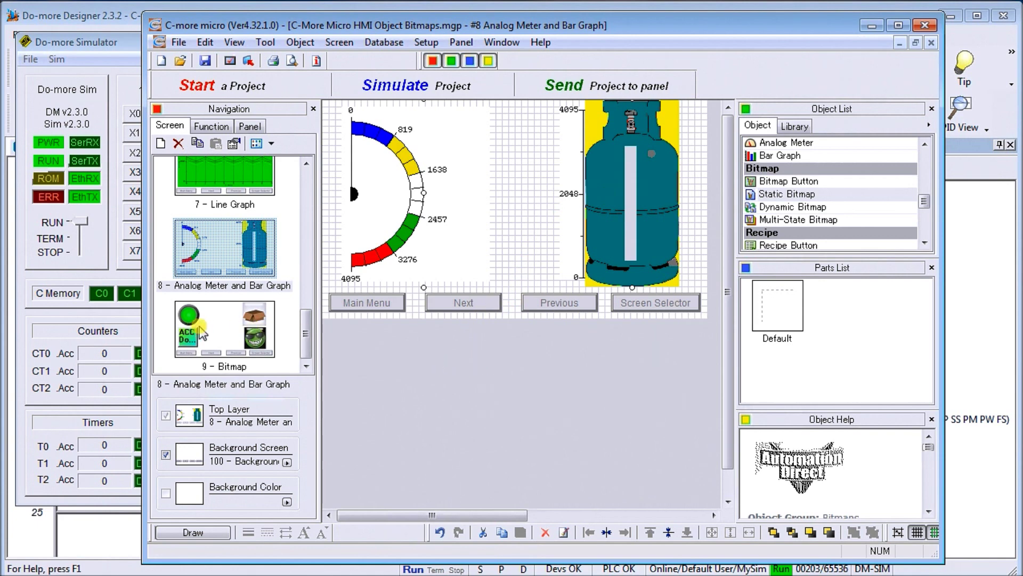
click(221, 336)
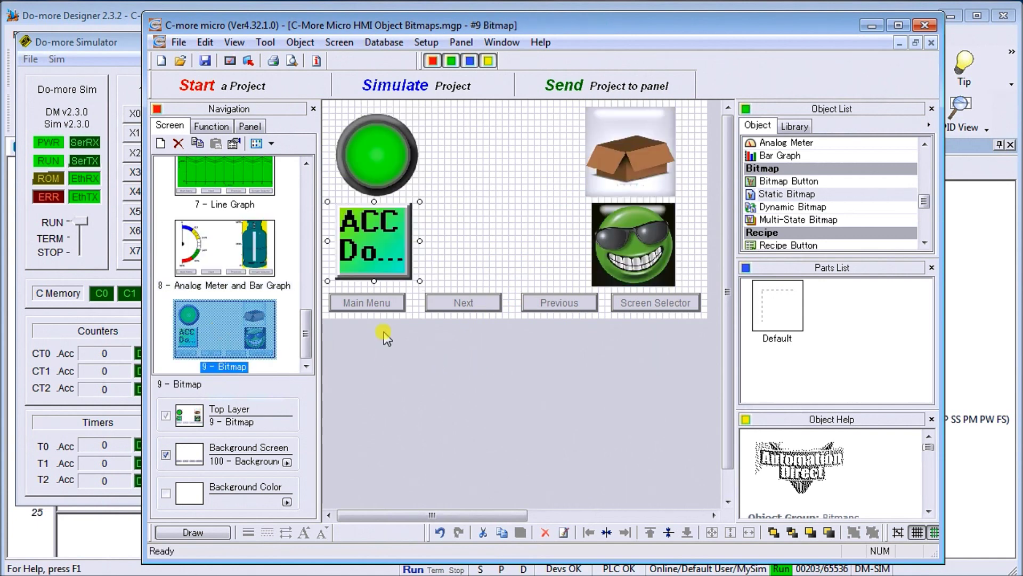
click(490, 259)
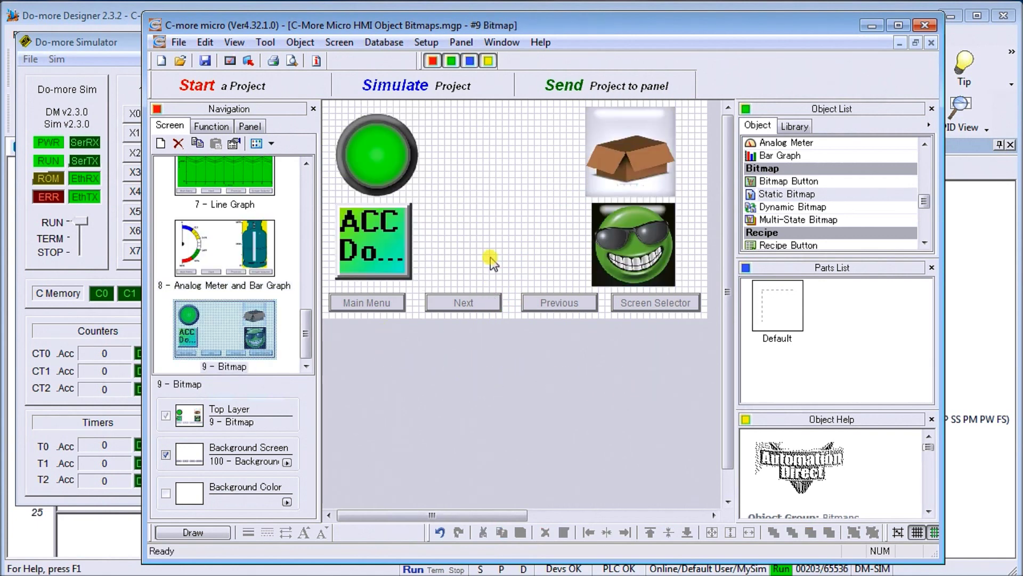
click(781, 208)
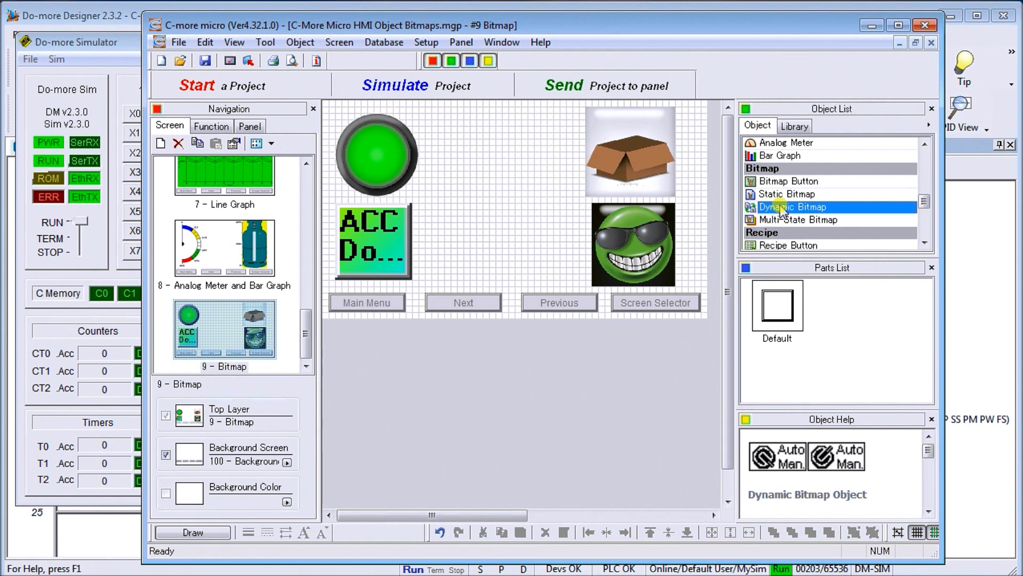
double_click(641, 155)
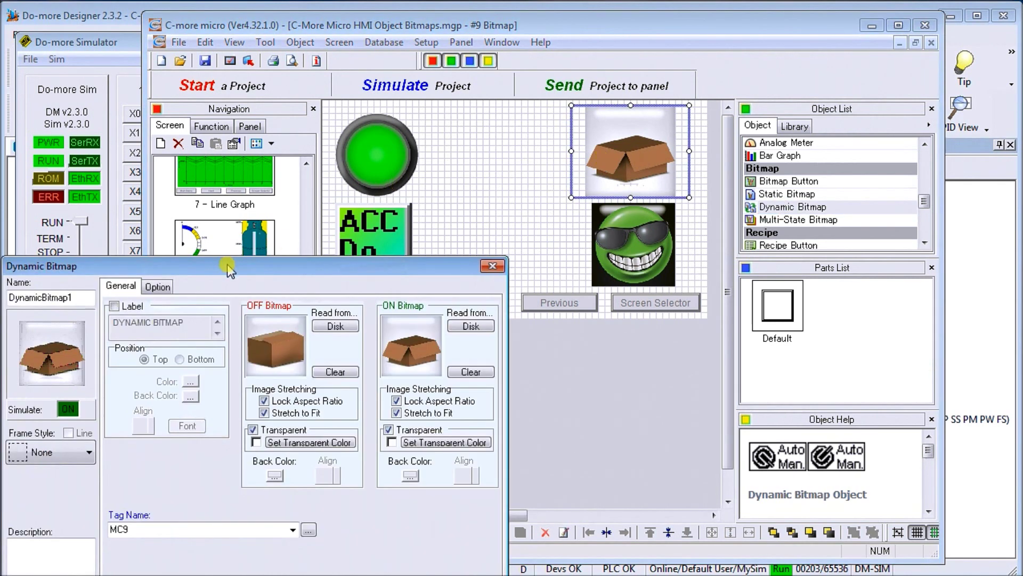
drag(226, 265, 273, 200)
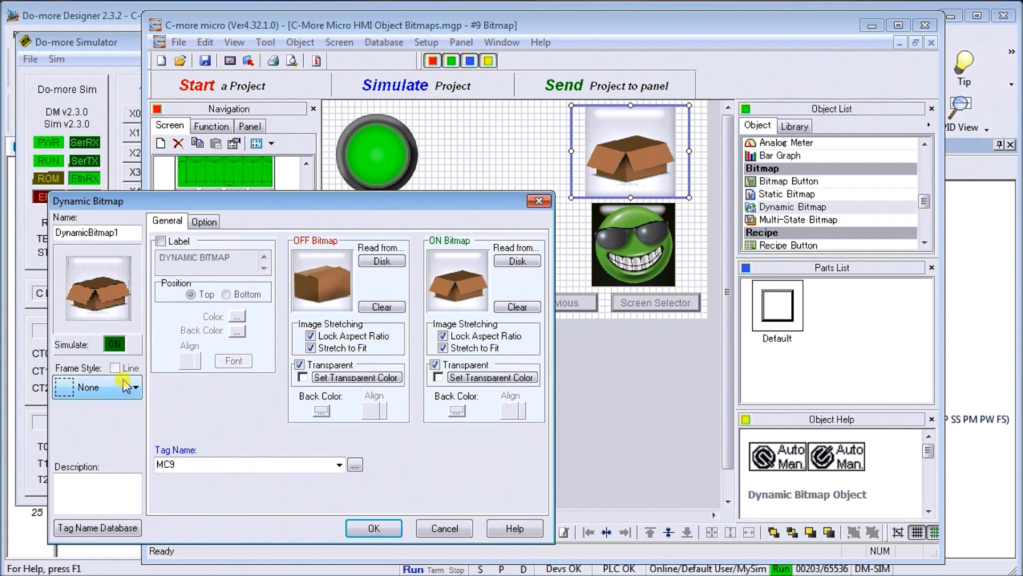
click(113, 345)
click(112, 345)
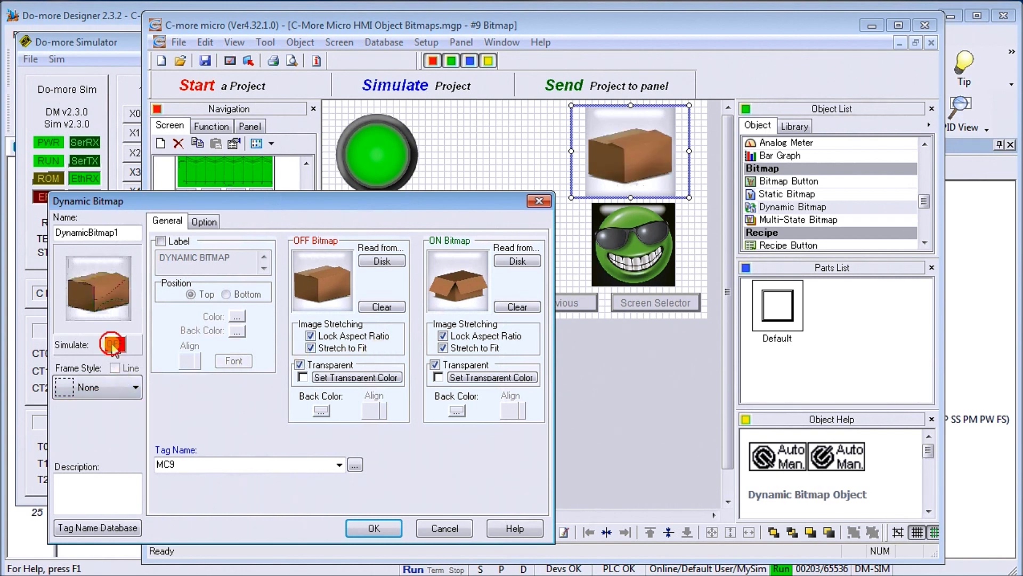
click(112, 346)
click(112, 346)
click(112, 346)
click(113, 346)
click(113, 345)
click(113, 345)
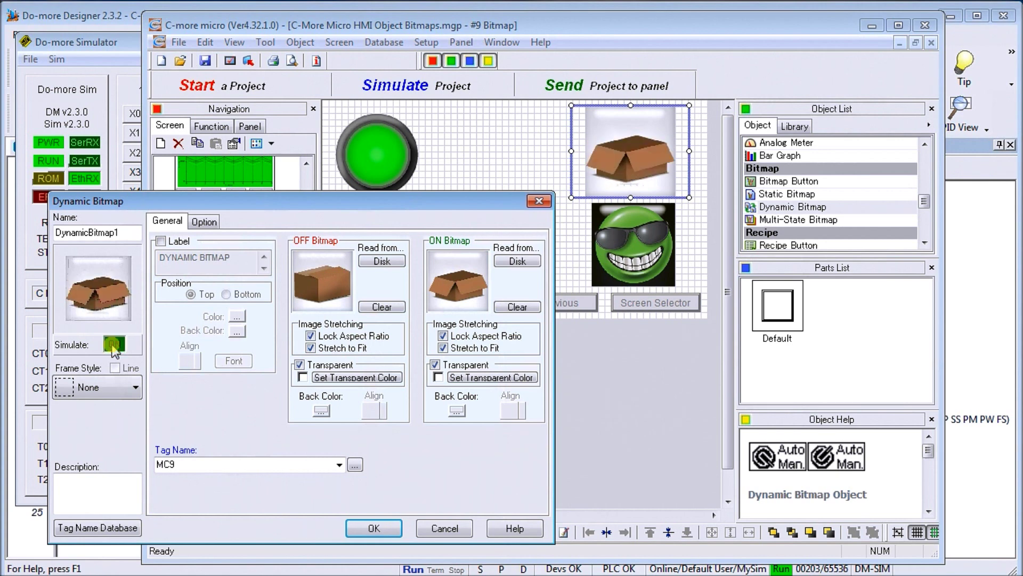
click(113, 345)
click(113, 345)
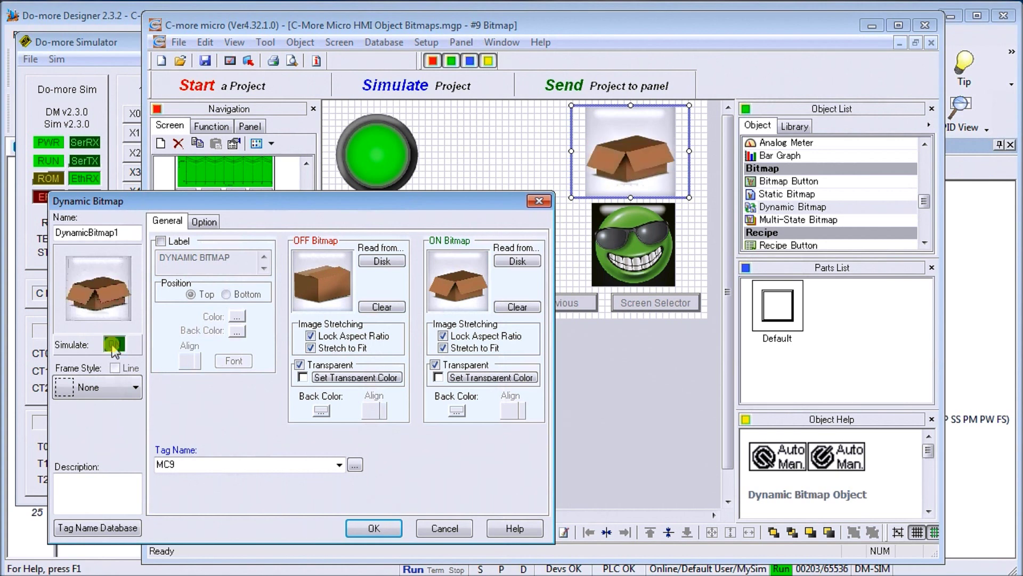
click(375, 529)
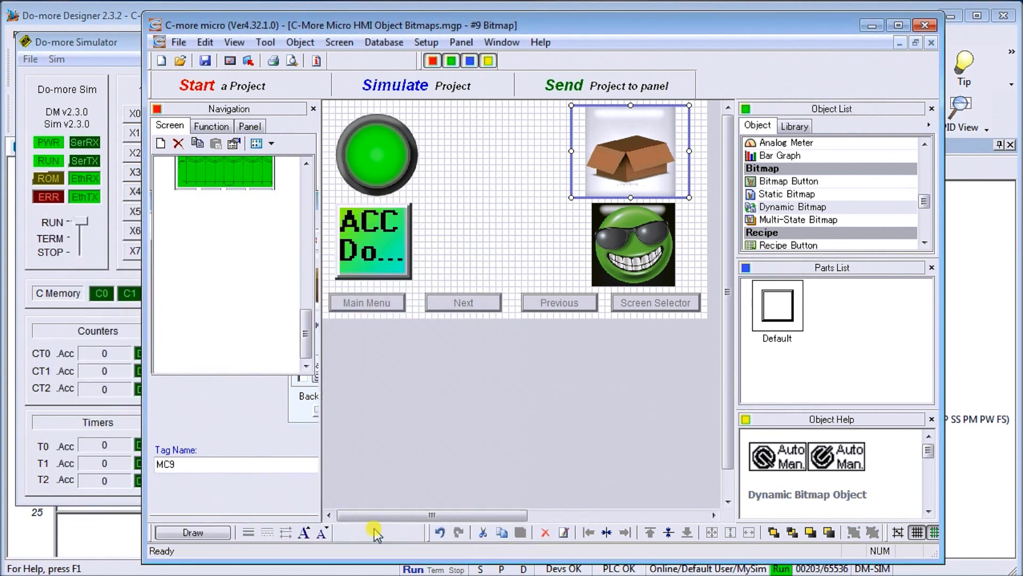
- Open the smiley multi-state bitmap's settings and view its four state images, numbered 0–3
click(631, 229)
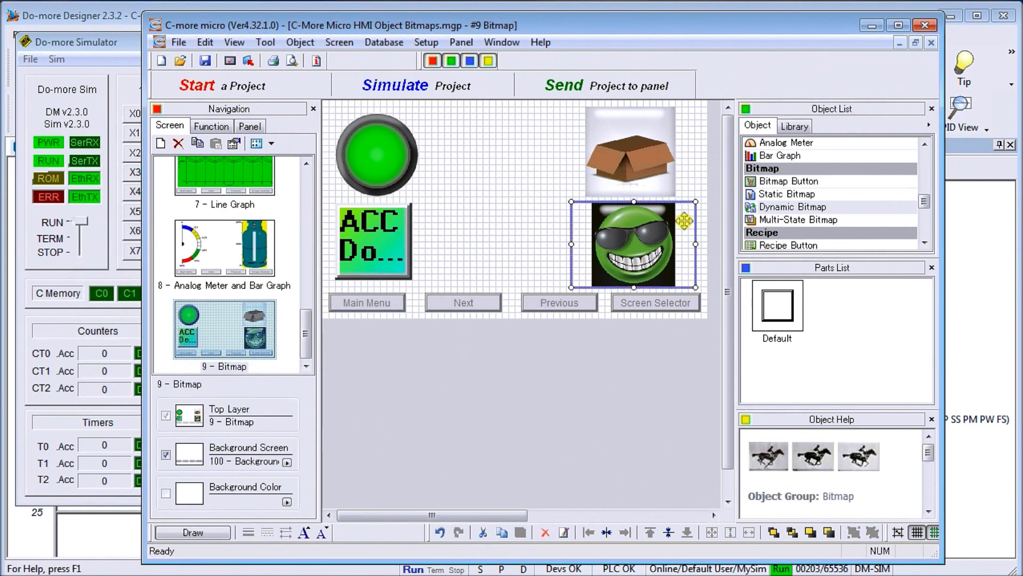
click(763, 221)
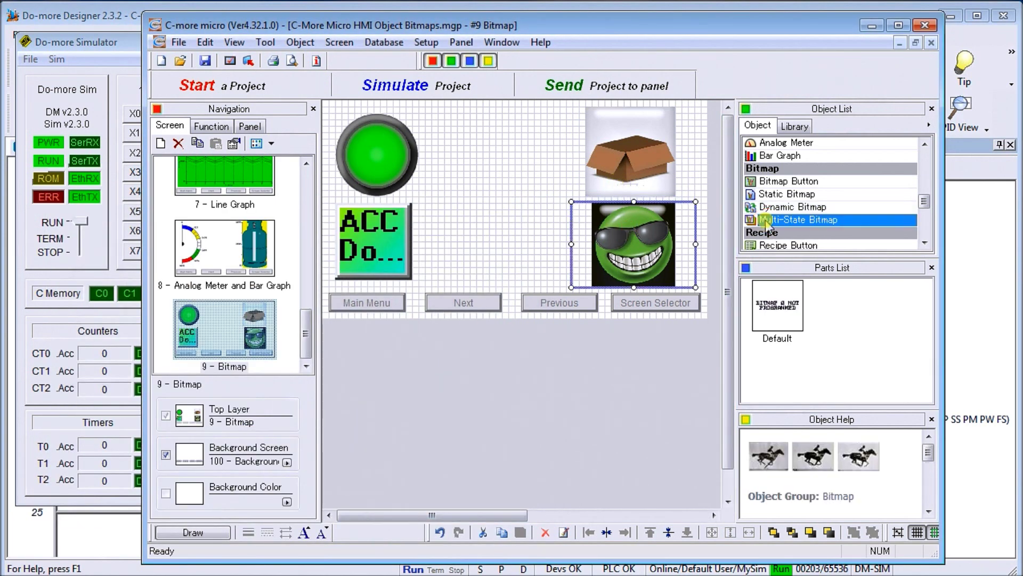
double_click(629, 239)
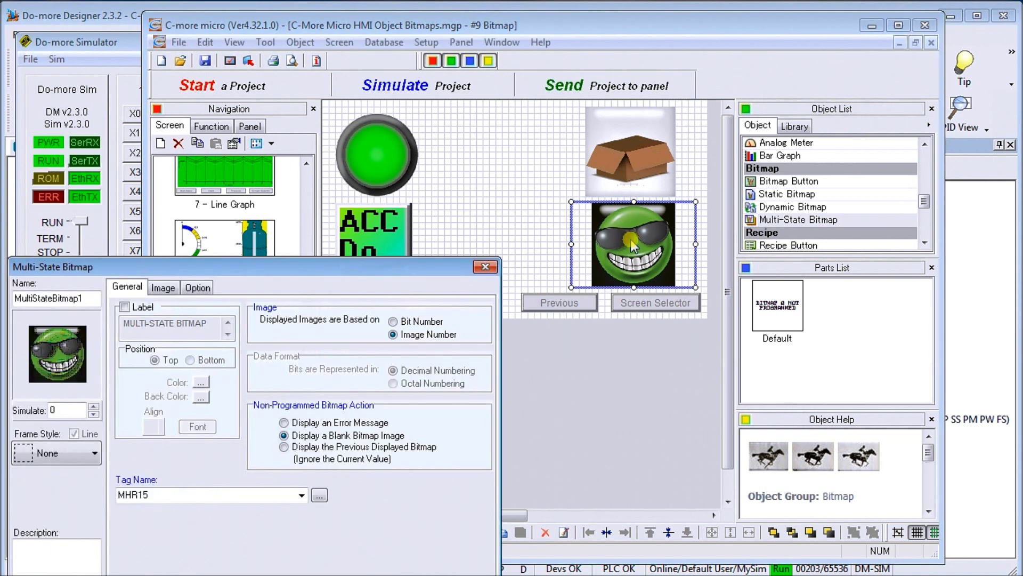
drag(295, 265, 335, 219)
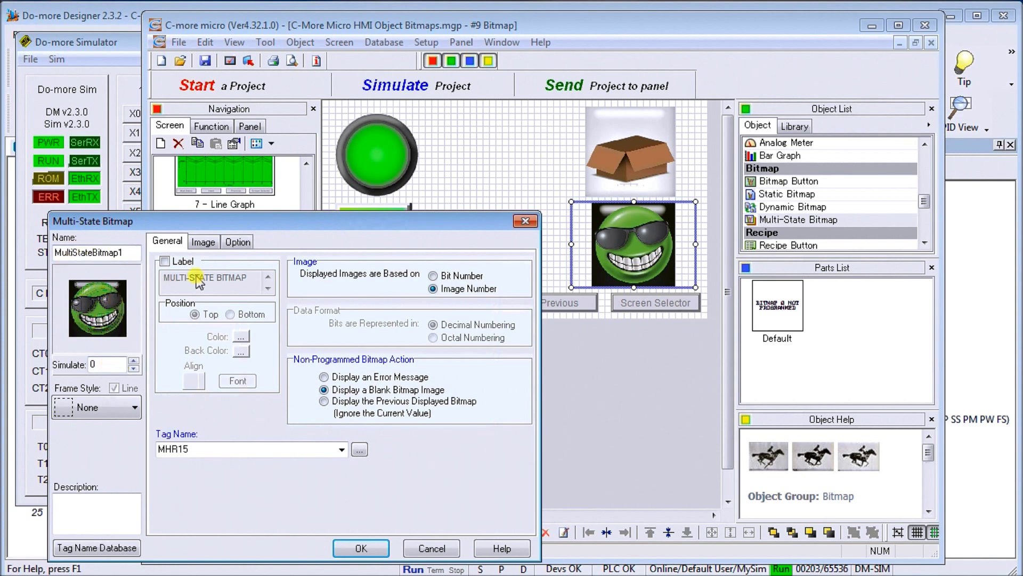
click(208, 244)
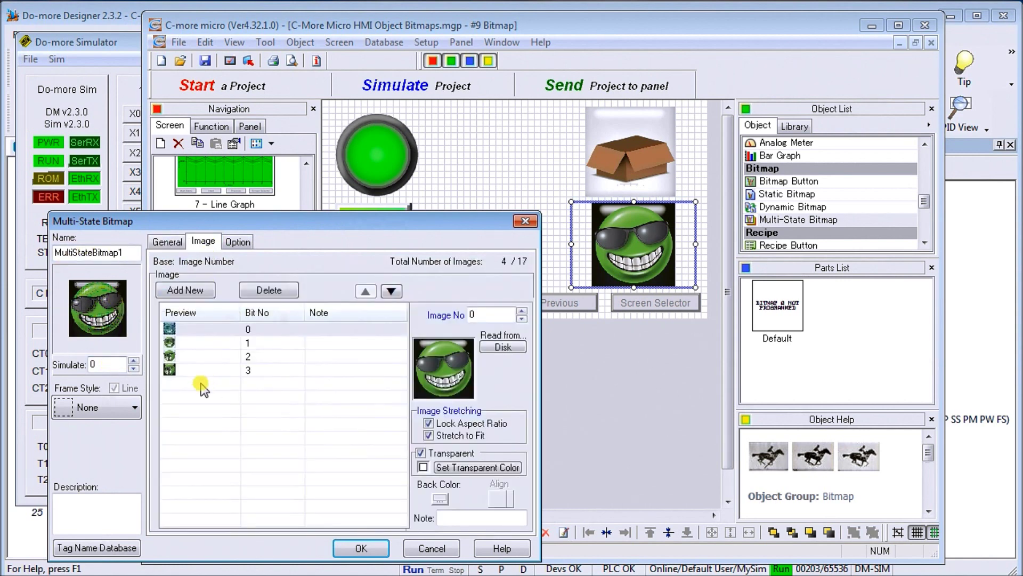
- Preview the smiley bitmap's images 0–3, then show its General settings with tag MHR15
click(200, 343)
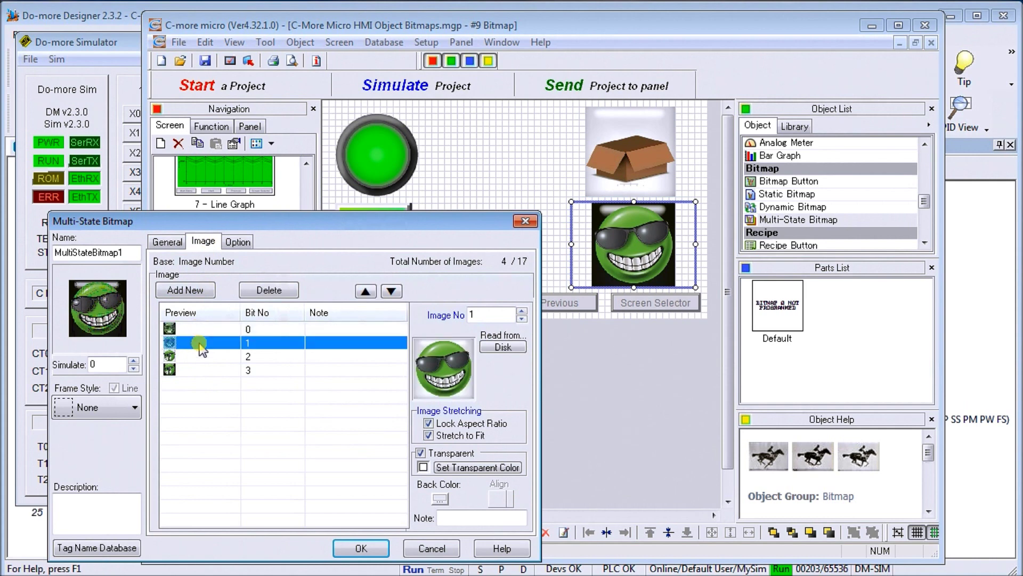
click(198, 356)
click(200, 370)
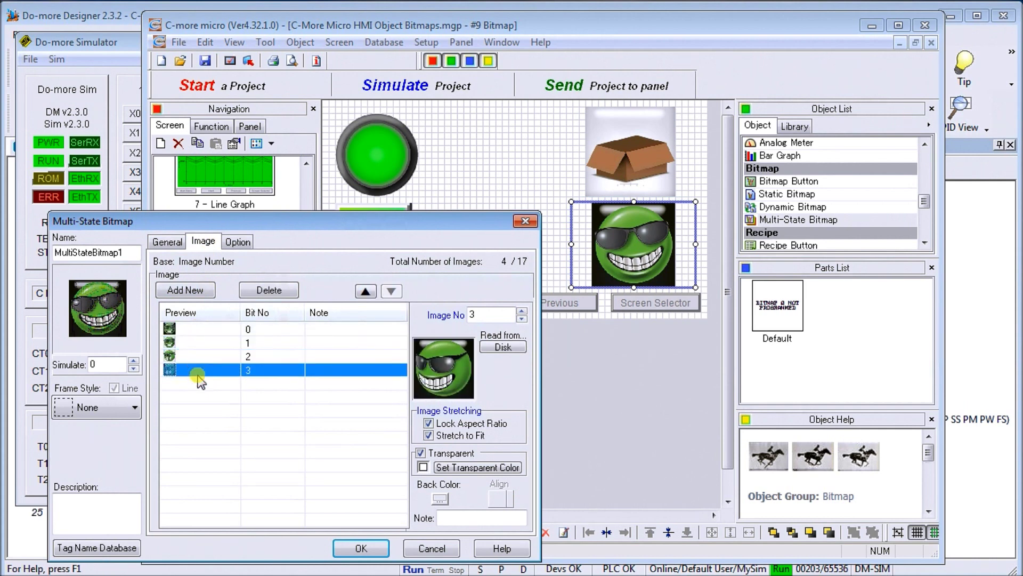
click(203, 329)
click(204, 344)
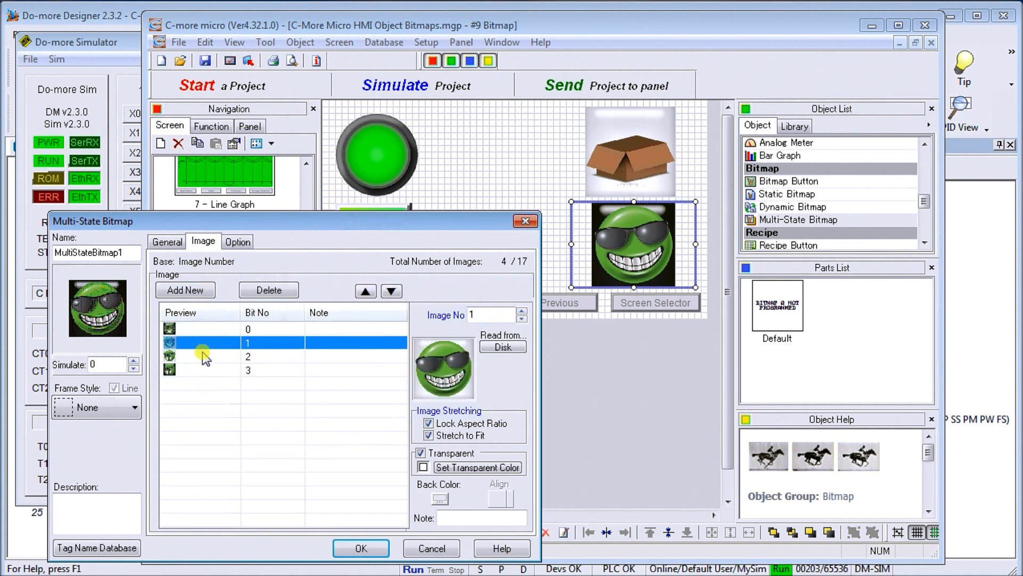
click(203, 356)
click(202, 332)
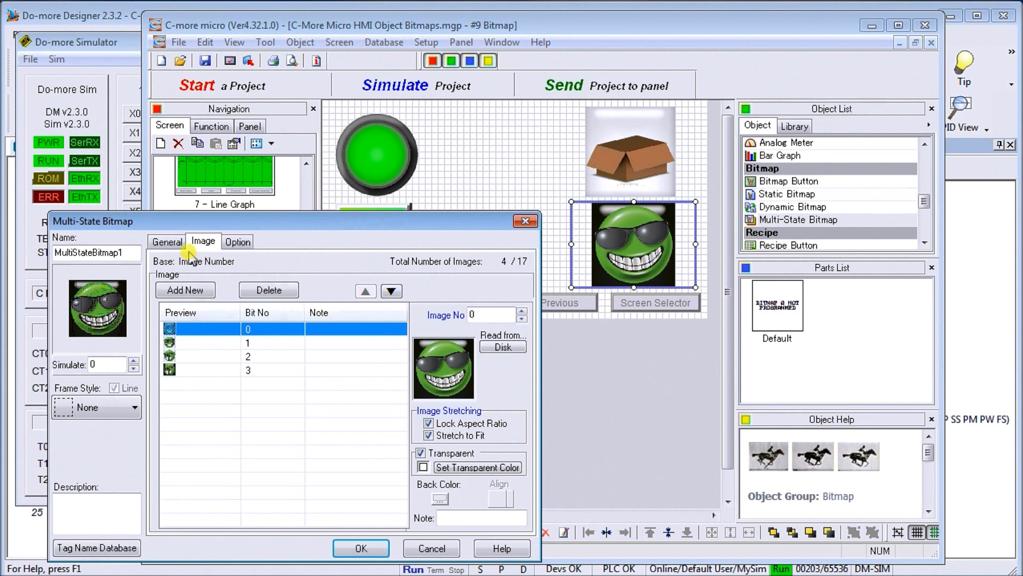
click(167, 244)
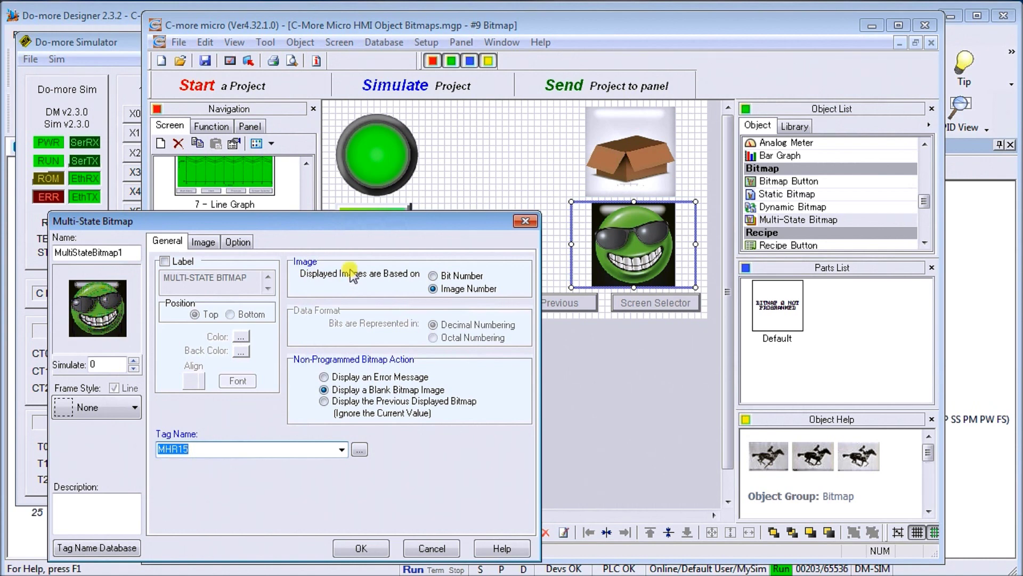
- Step the Simulate value 0→3→0→3 to preview each smiley state, then accept the bitmap settings
click(203, 242)
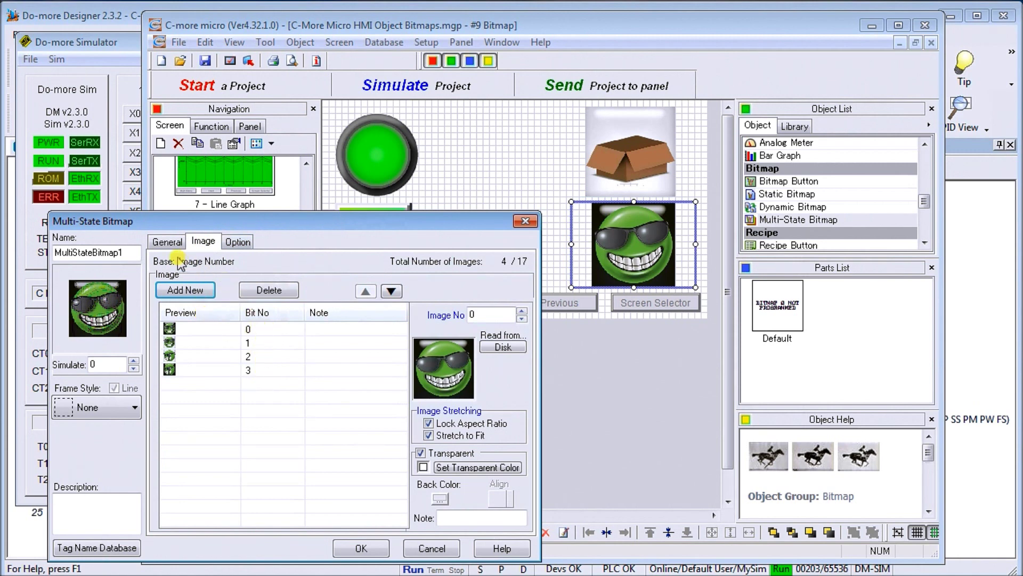
click(167, 242)
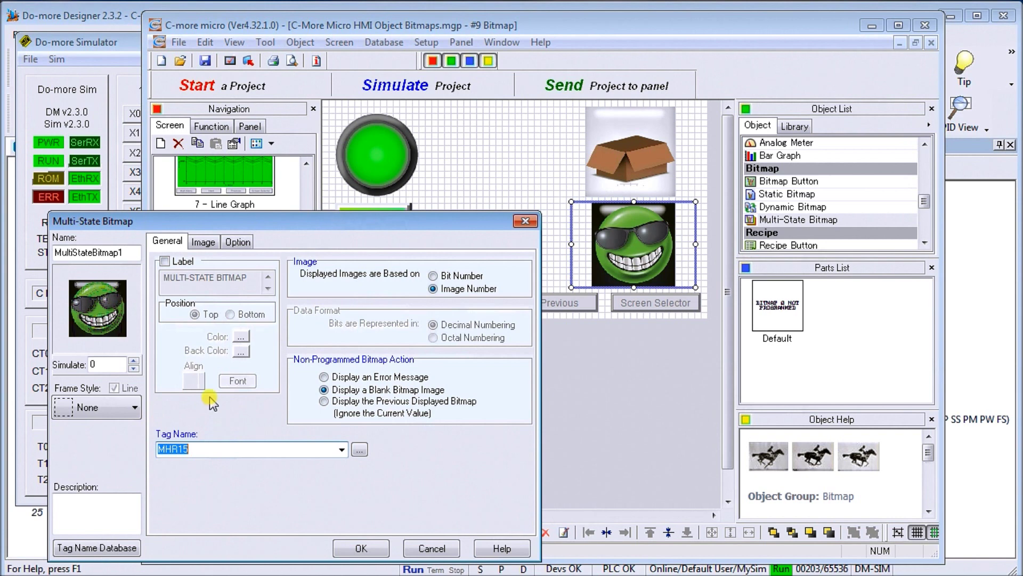
click(134, 362)
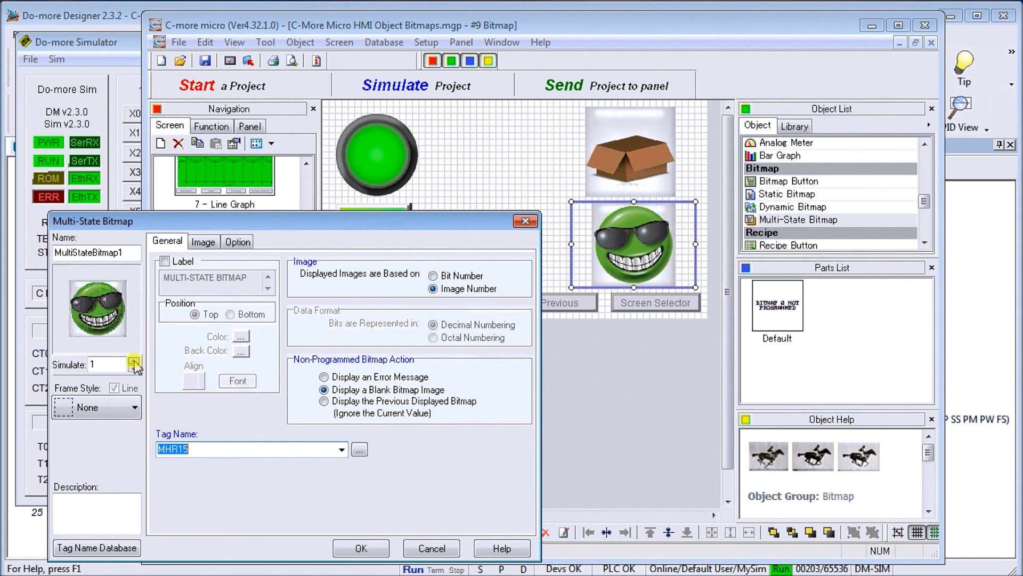
click(134, 361)
click(134, 361)
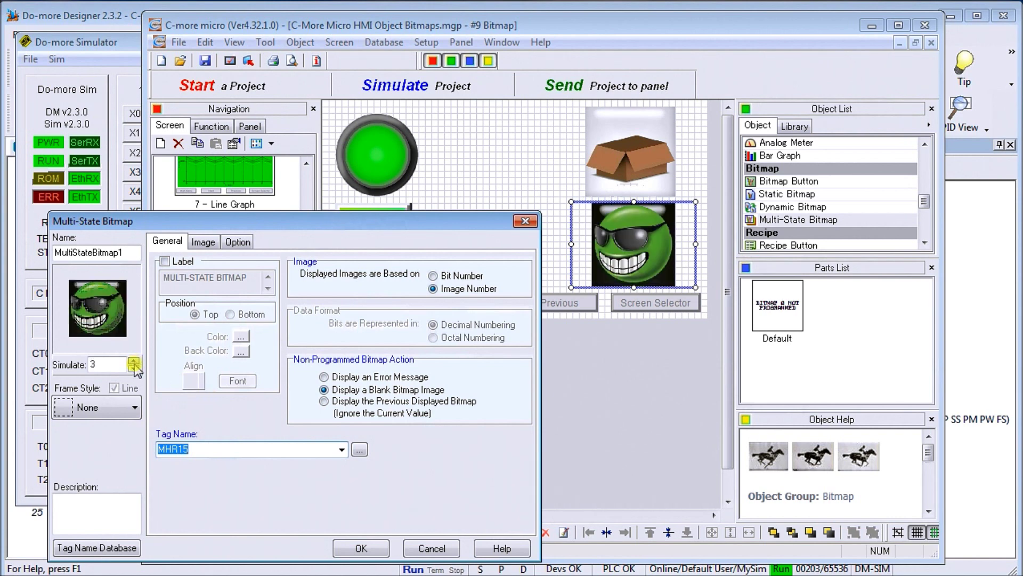
click(133, 369)
click(134, 369)
click(133, 368)
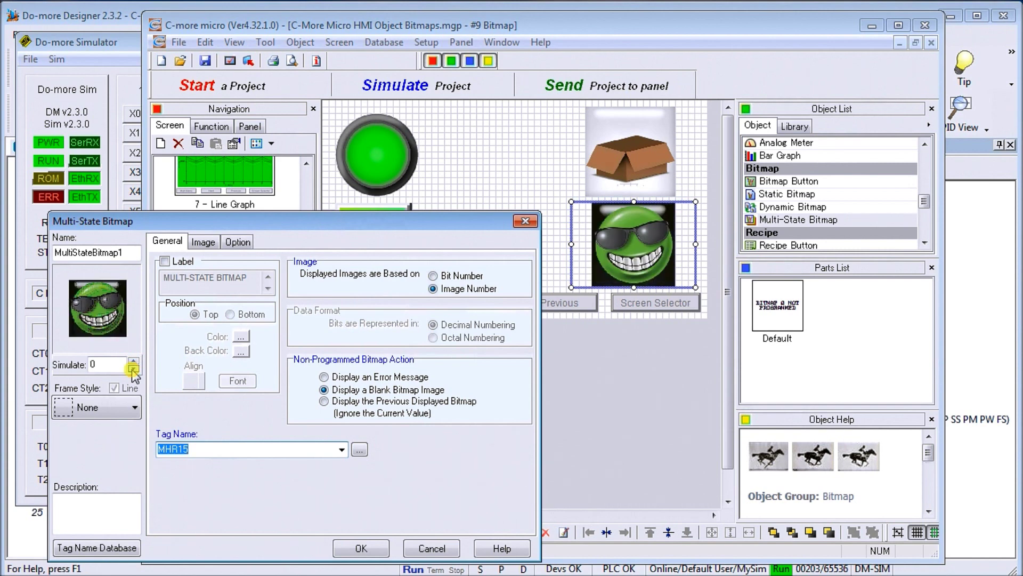
click(134, 361)
click(134, 361)
click(134, 362)
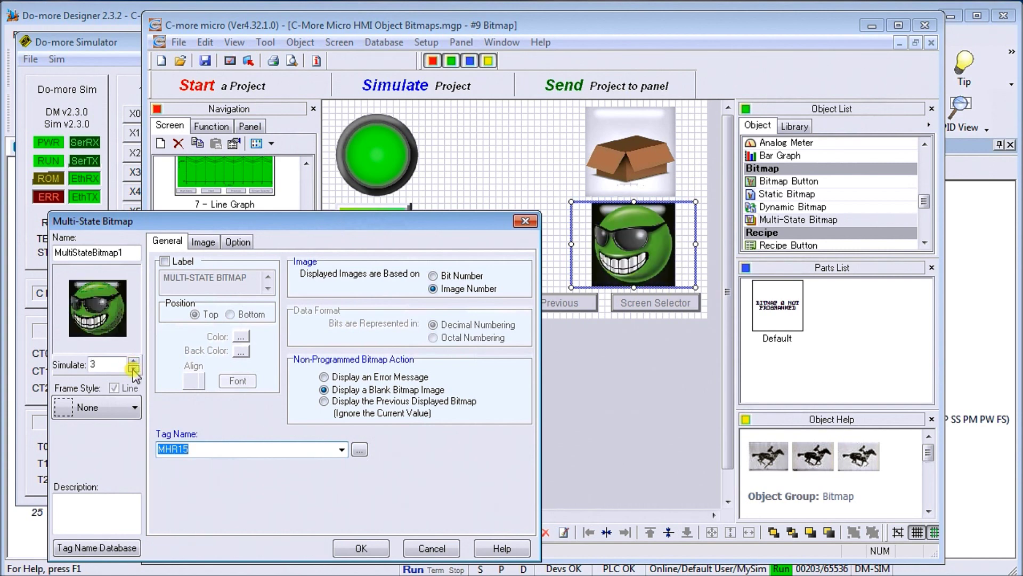
click(361, 548)
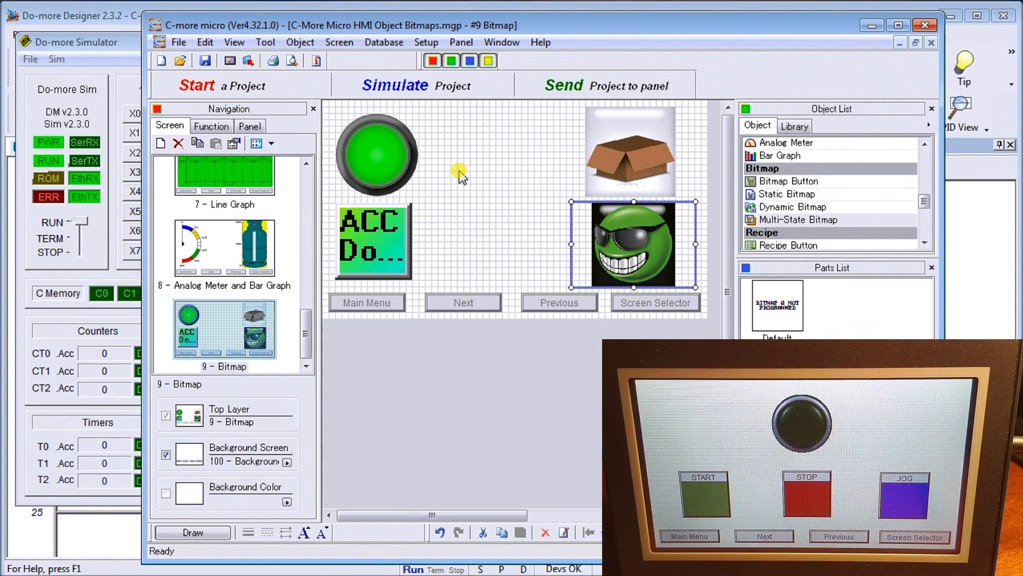
- Send the project to the panel, saving changes first, and start the Ethernet transfer
click(612, 87)
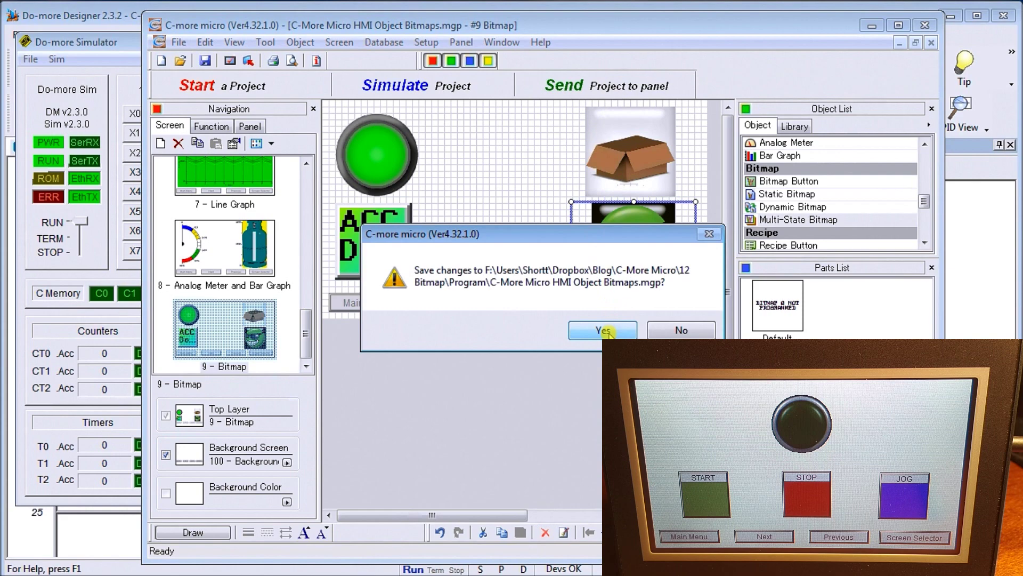
click(603, 330)
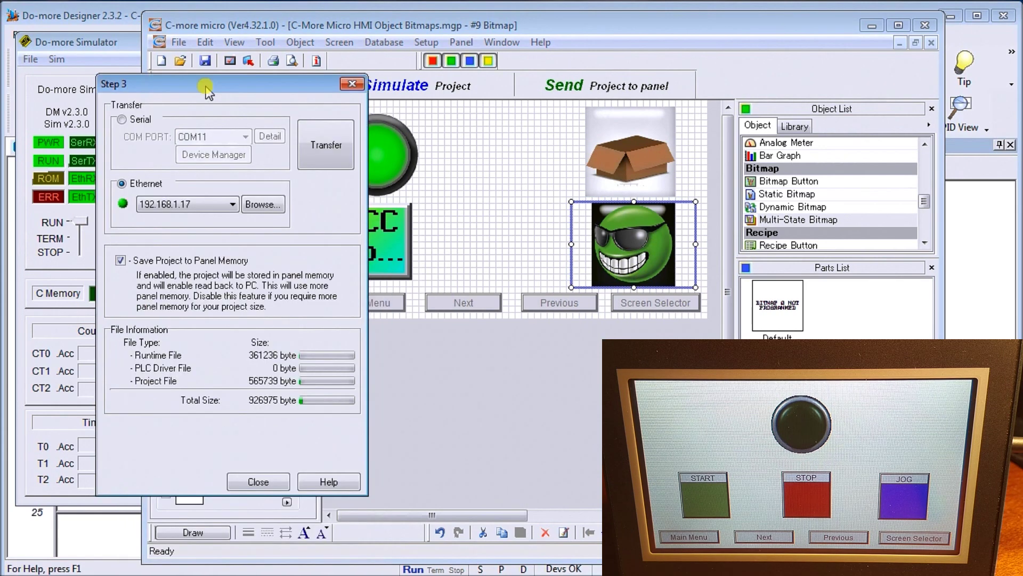
click(326, 151)
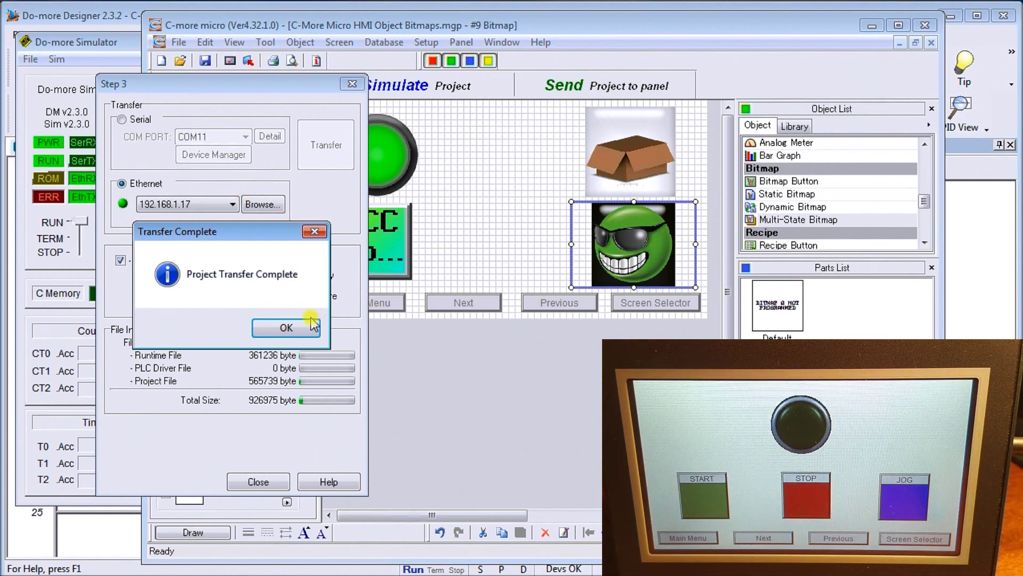
- Acknowledge the Project Transfer Complete message
click(289, 327)
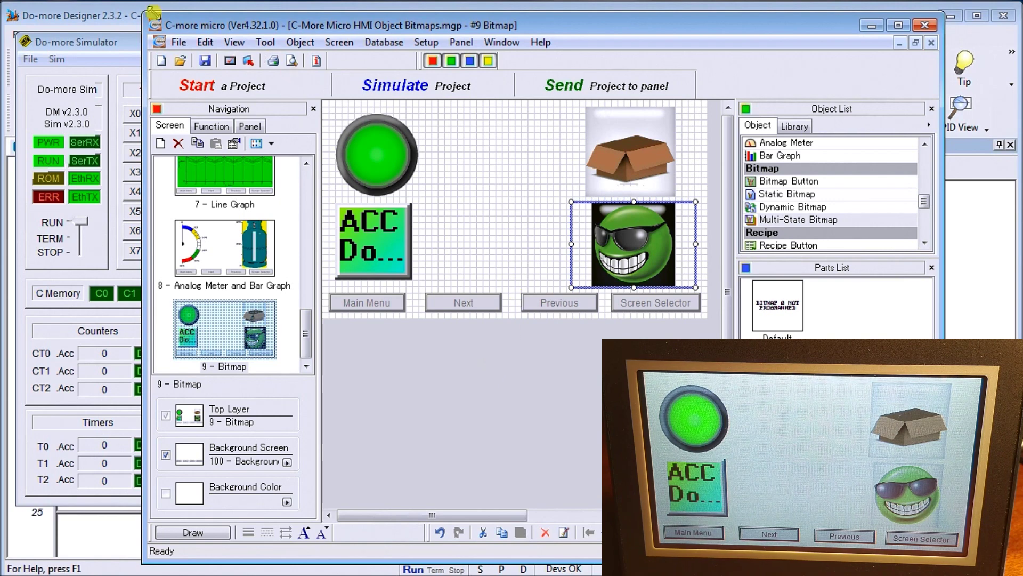
- Minimize C-more Micro to reach the Do-more tools
click(868, 25)
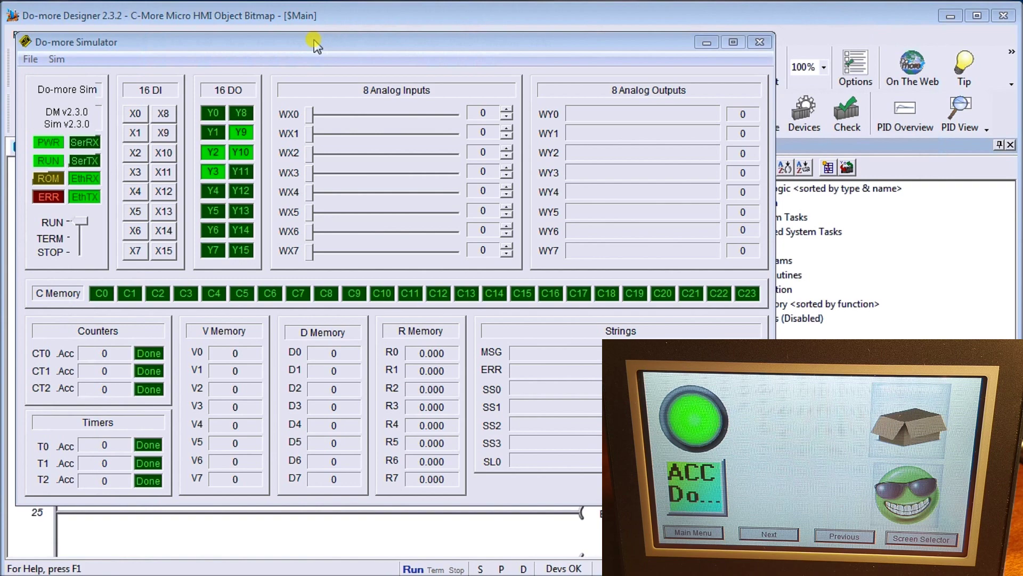
- Minimize the simulator, inspect the X8 contact in rung 23, then bring the simulator back
click(705, 43)
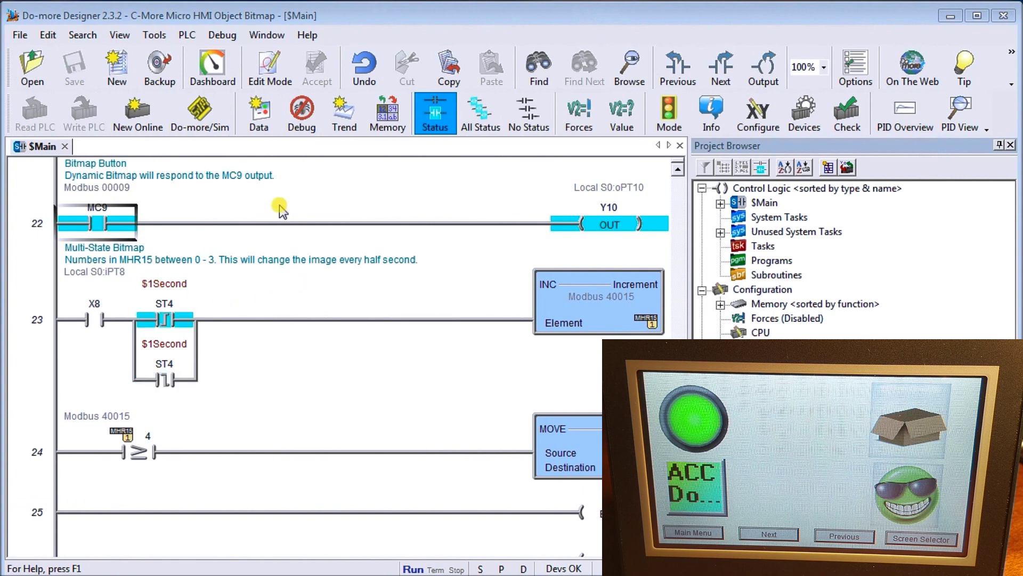
click(115, 270)
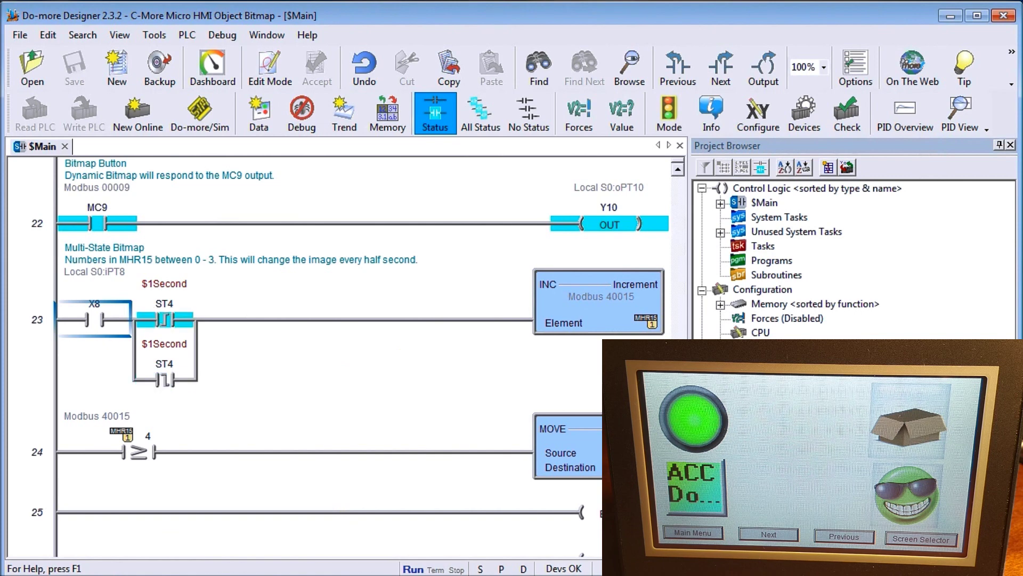
key(alt+Tab)
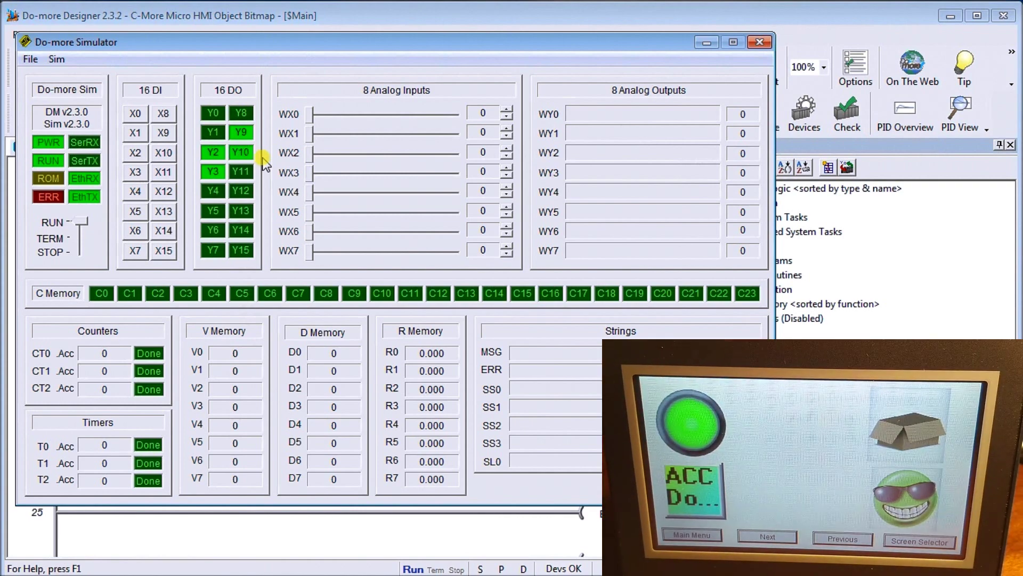
click(265, 542)
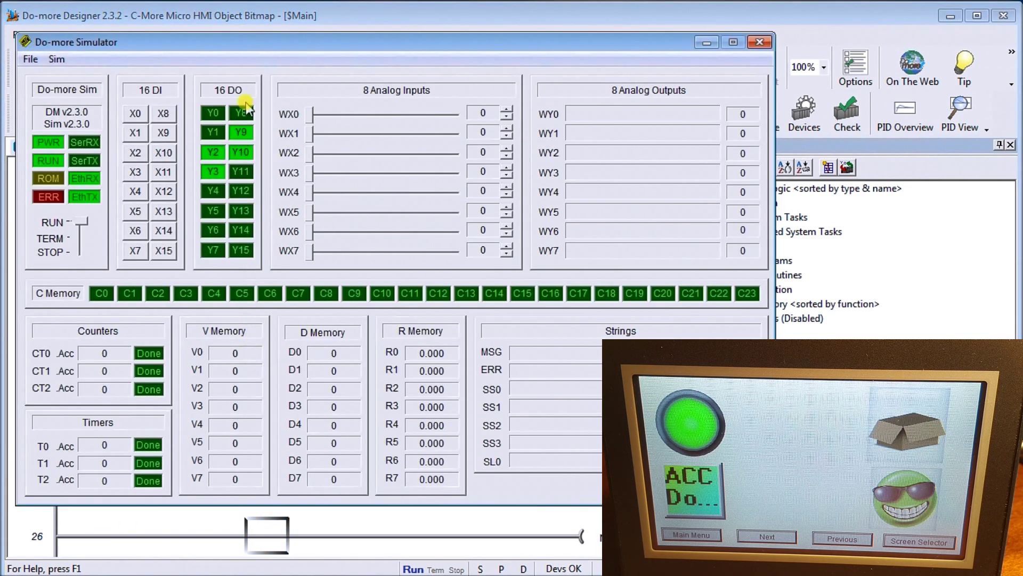
click(165, 113)
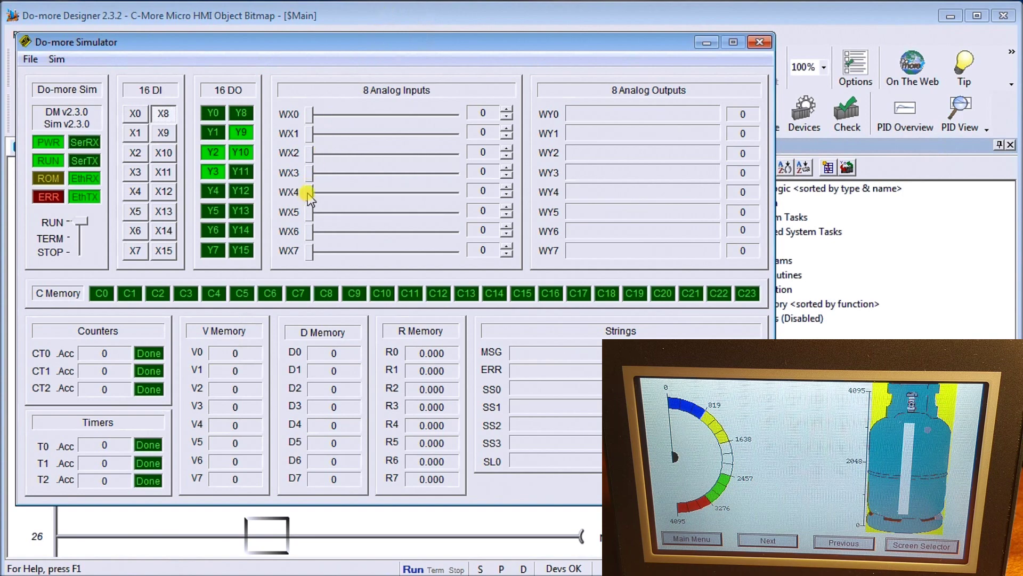
- Raise analog input WX4 with its slider to 1790 so the tank fills partway
drag(309, 193, 390, 200)
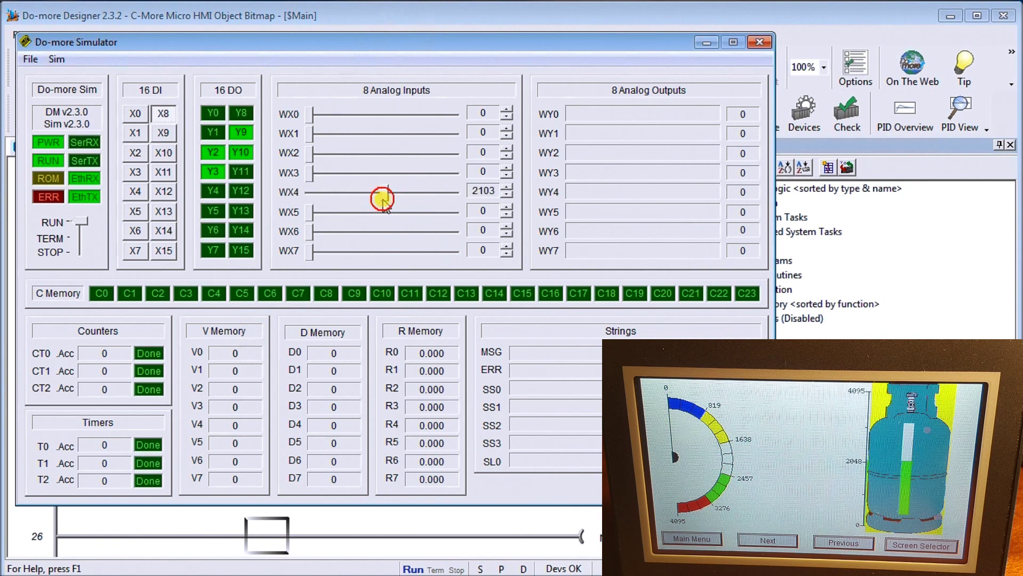
mouse_move(382, 200)
mouse_down()
mouse_move(413, 198)
mouse_move(344, 192)
mouse_move(414, 197)
mouse_move(346, 190)
mouse_move(406, 198)
mouse_move(374, 200)
mouse_up()
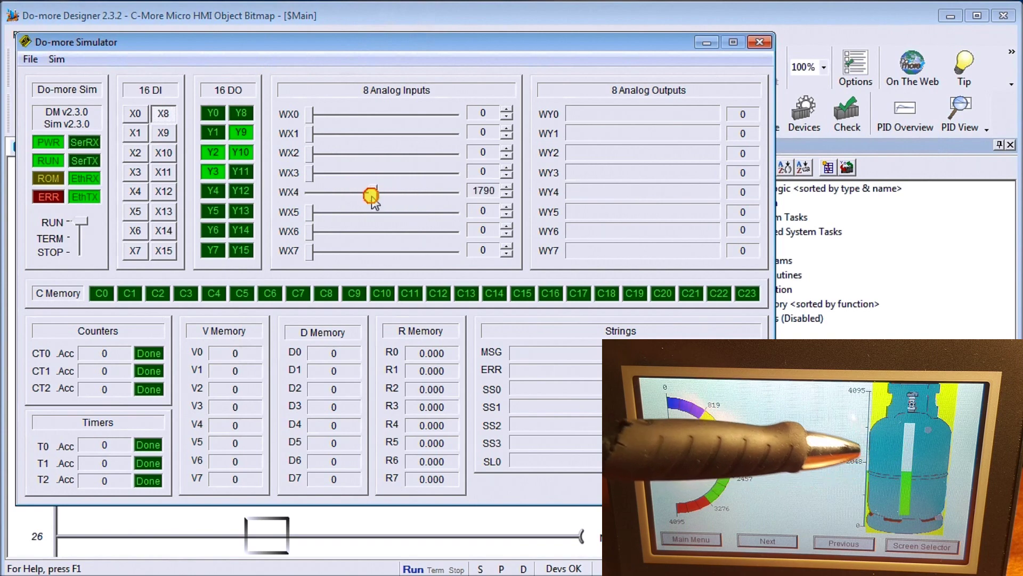